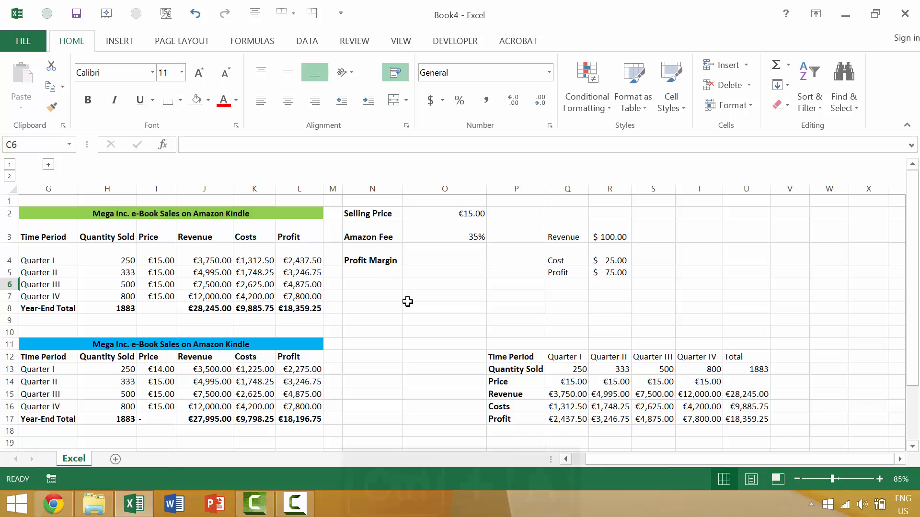
Select the entire sheet, and expand and collapse the grouped columns A to F to check whether the selection includes them
key("ctrl+a")
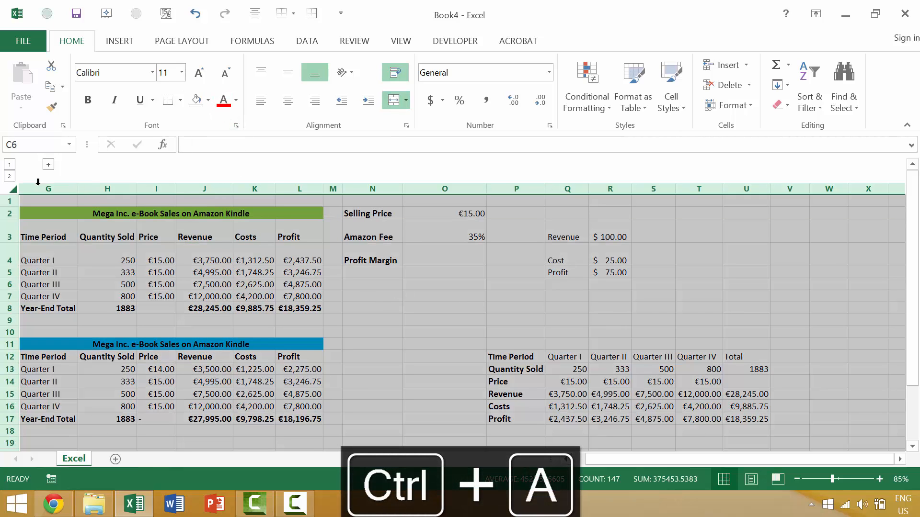
left_click(49, 166)
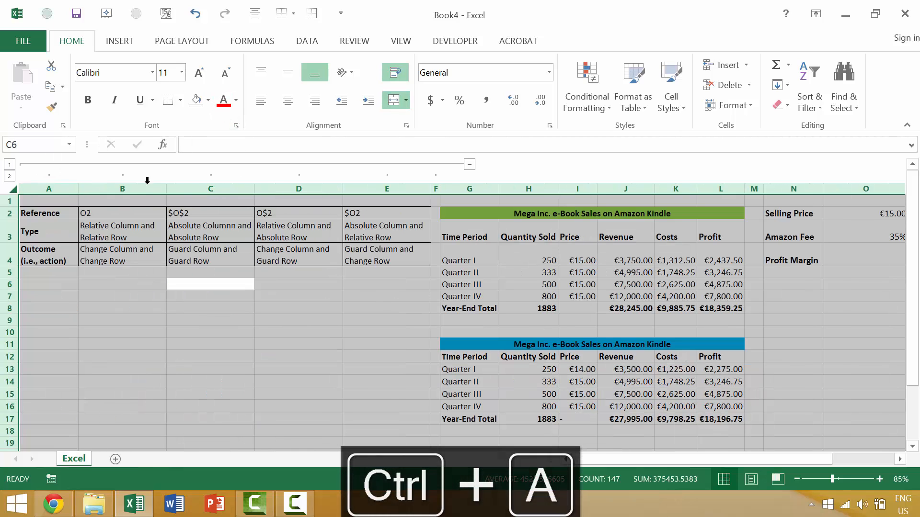
left_click(469, 166)
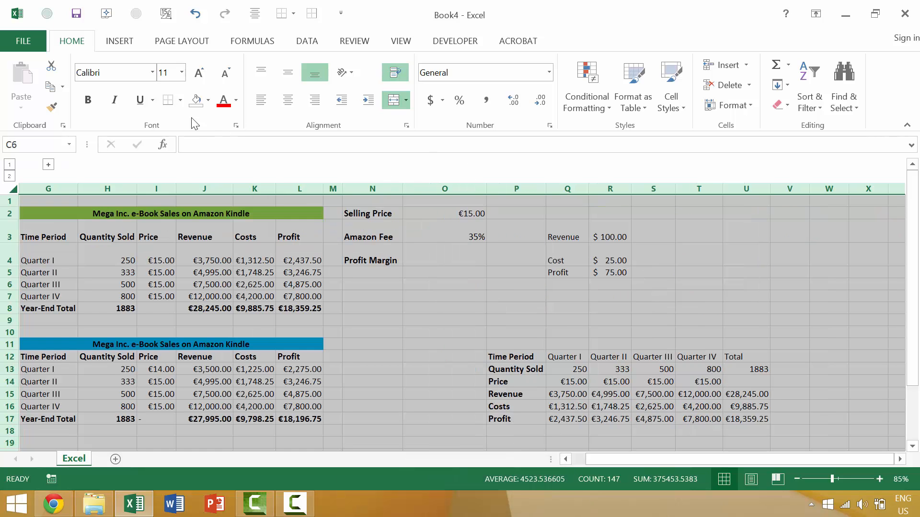
Fill the entire sheet with standard red and expand the grouped columns A to F to inspect their fill
left_click(346, 238)
key("ctrl+a")
left_click(407, 307)
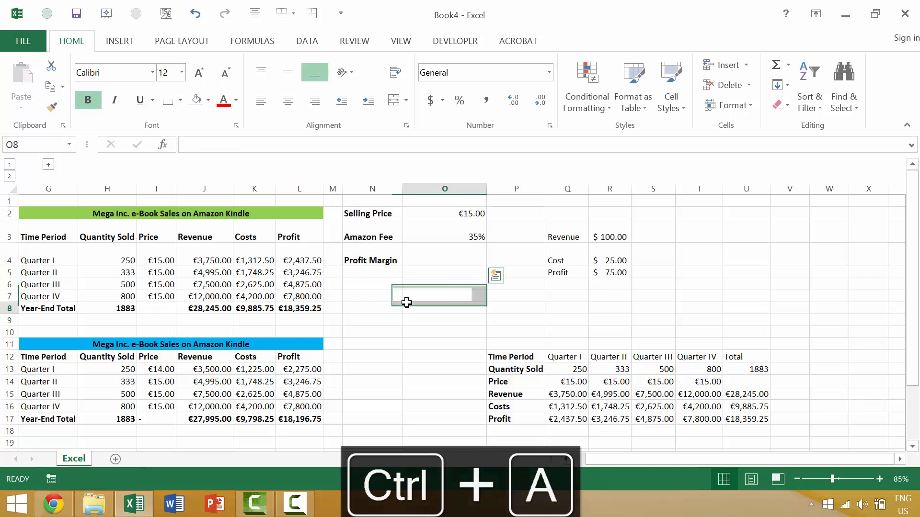
key("ctrl+a")
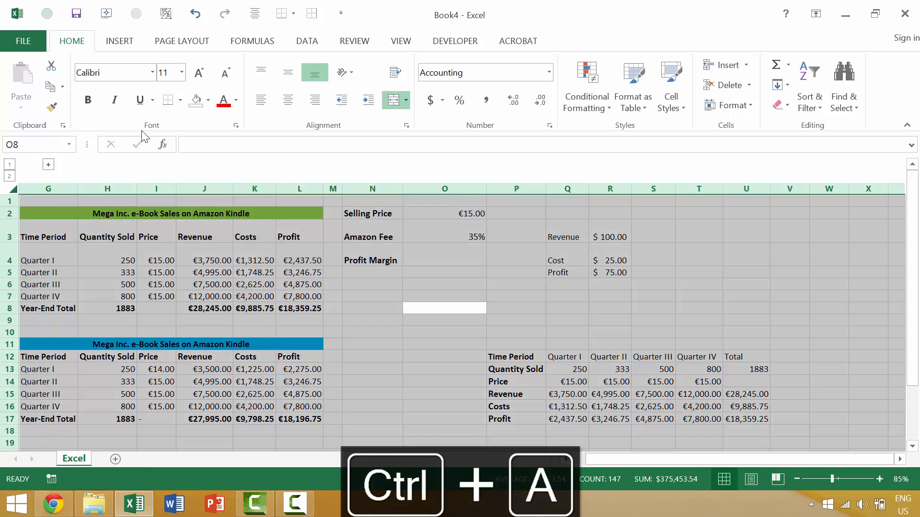
left_click(207, 102)
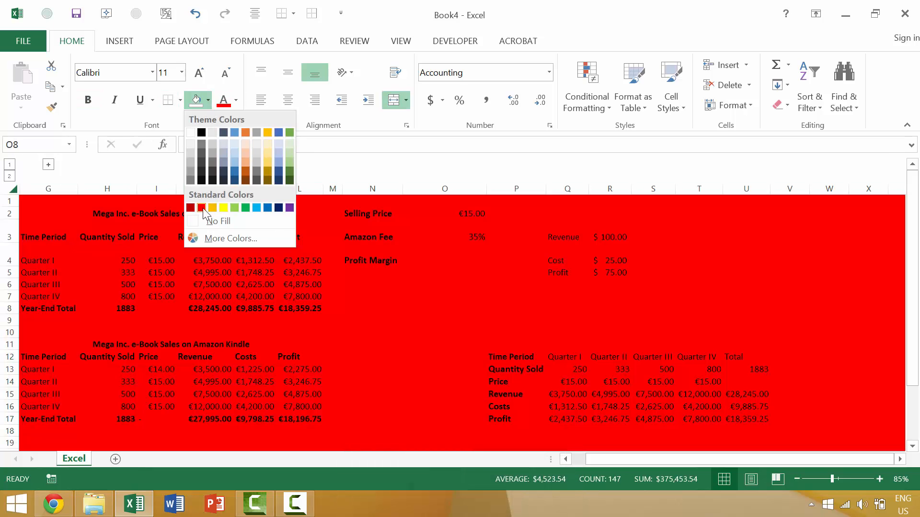
left_click(202, 208)
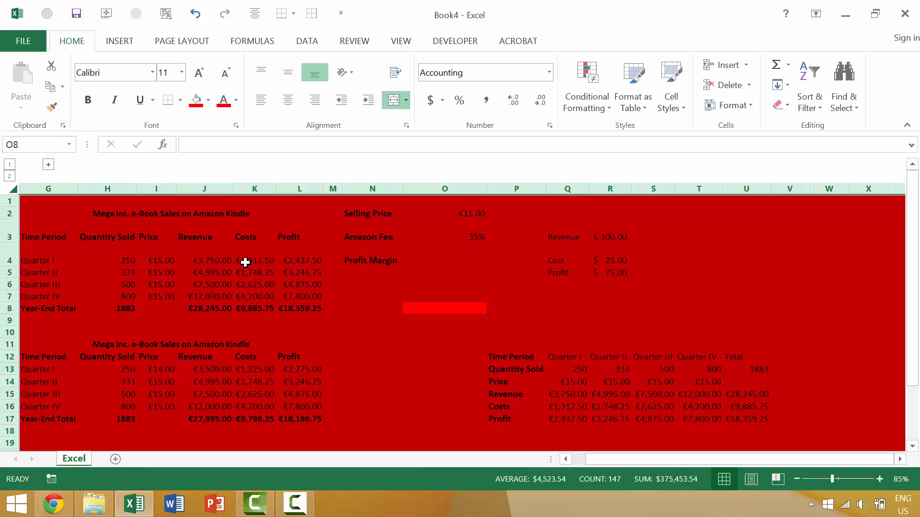
left_click(48, 165)
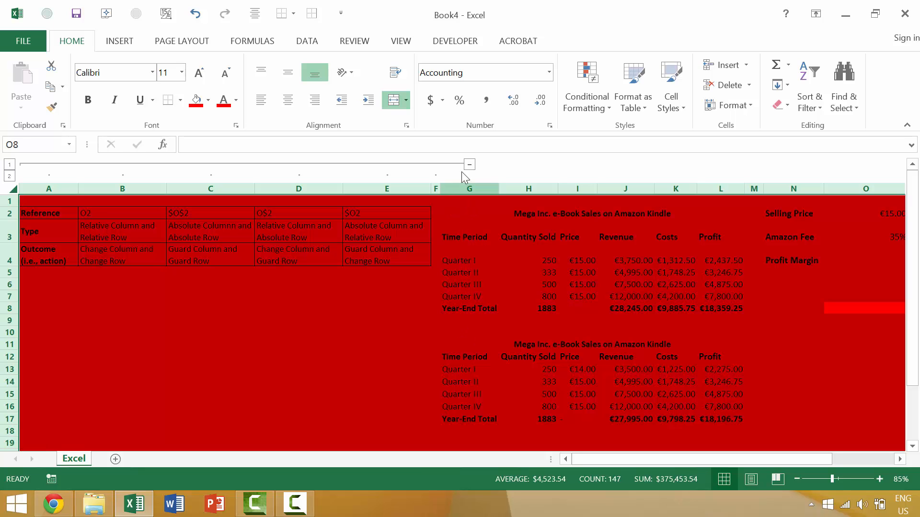
Undo the red fill applied to the entire sheet and clear the whole-sheet selection
key("ctrl+z")
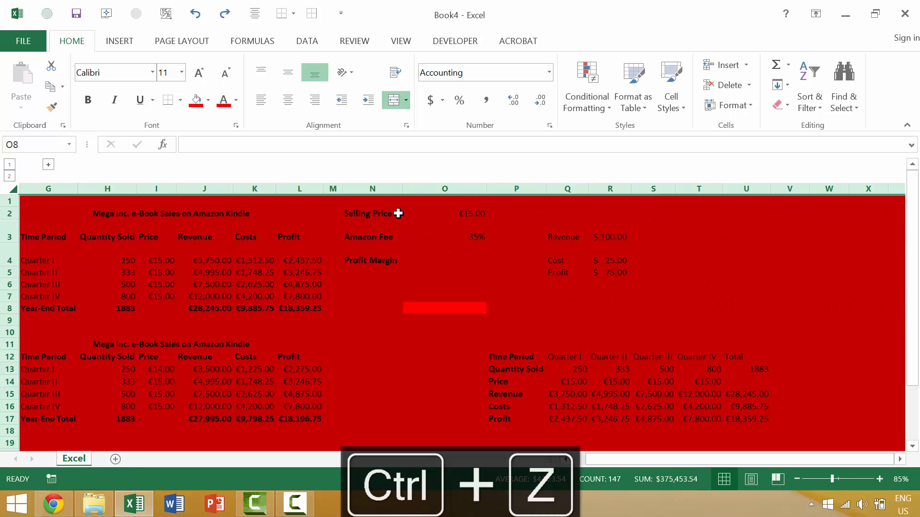
key("ctrl+z")
left_click(407, 287)
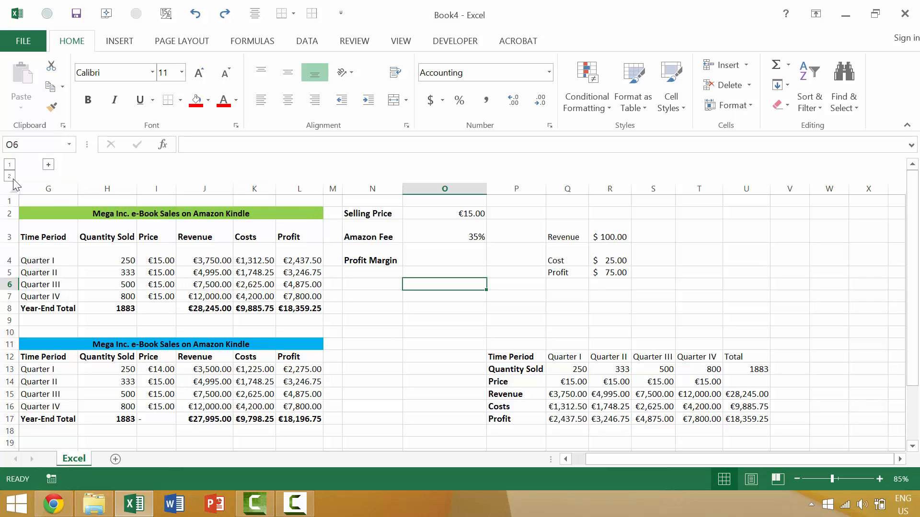
Expand the grouped columns A to F and ungroup them
left_click(48, 164)
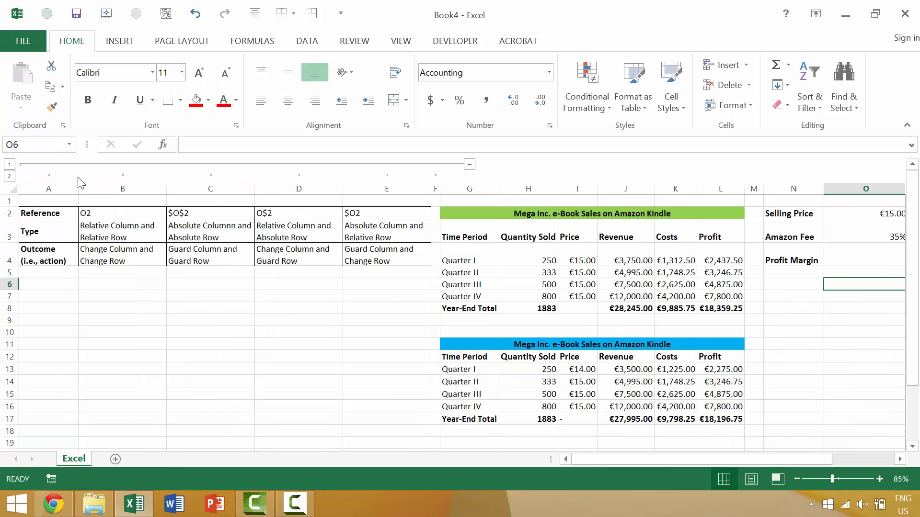
left_click(434, 188)
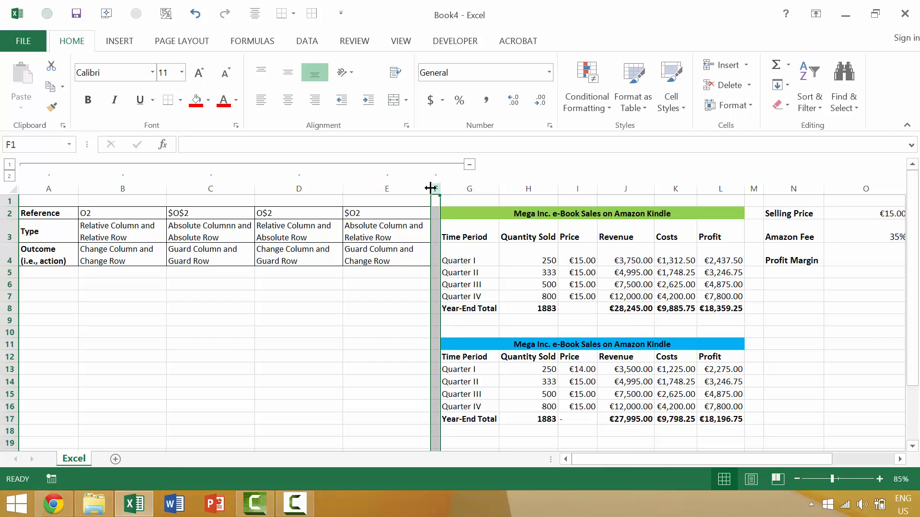
left_click(48, 187, "shift")
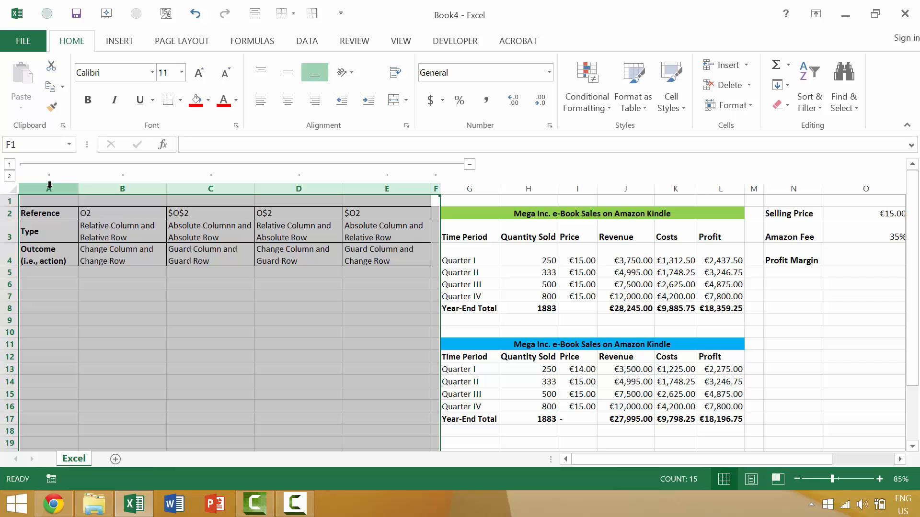
key("shift+alt+Left")
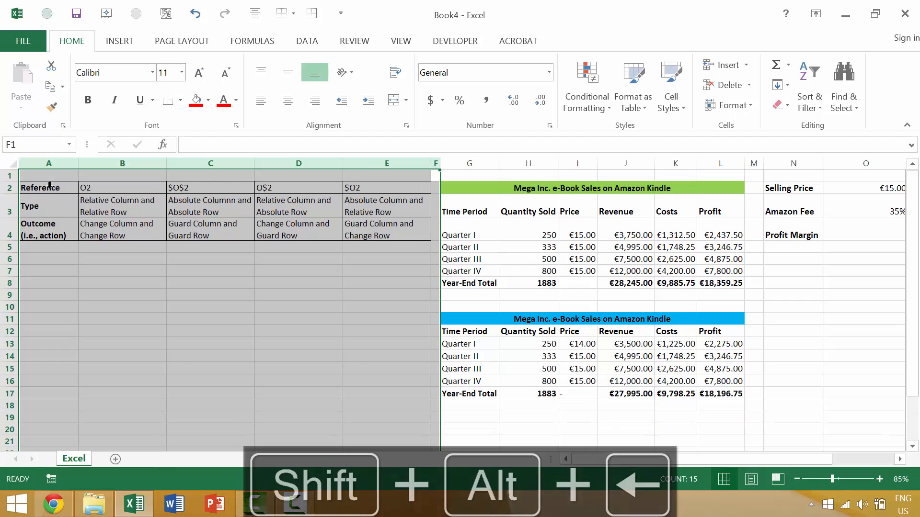
left_click(299, 229)
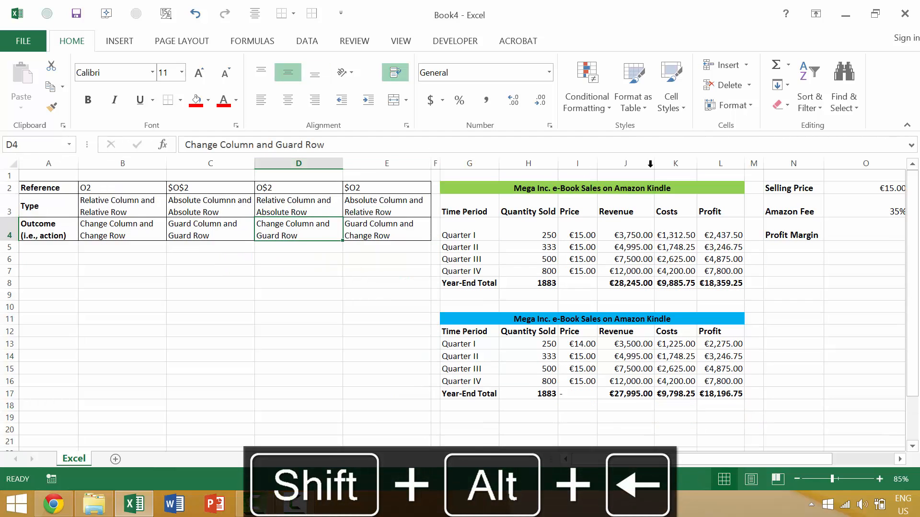
Hide columns A to L, covering the reference table and both e-book sales tables
left_click(736, 164)
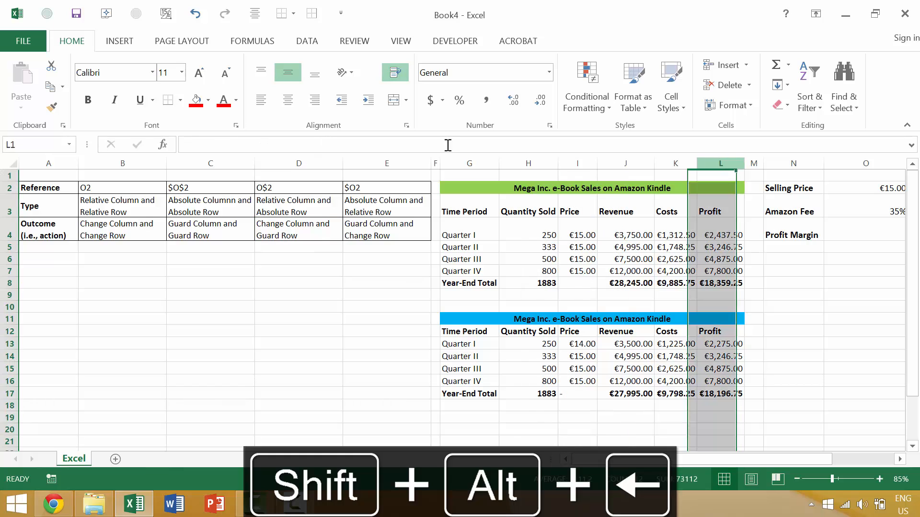
left_click(68, 161, "shift")
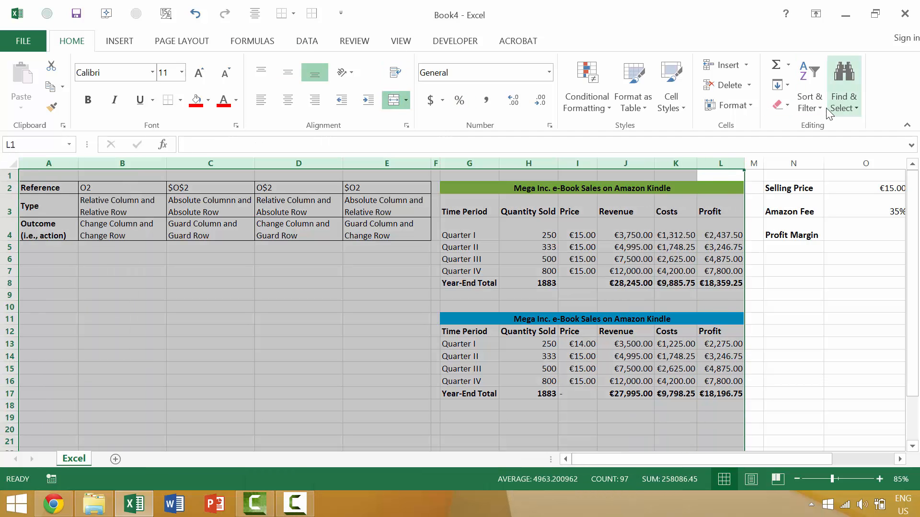
left_click(737, 107)
mouse_move(743, 246)
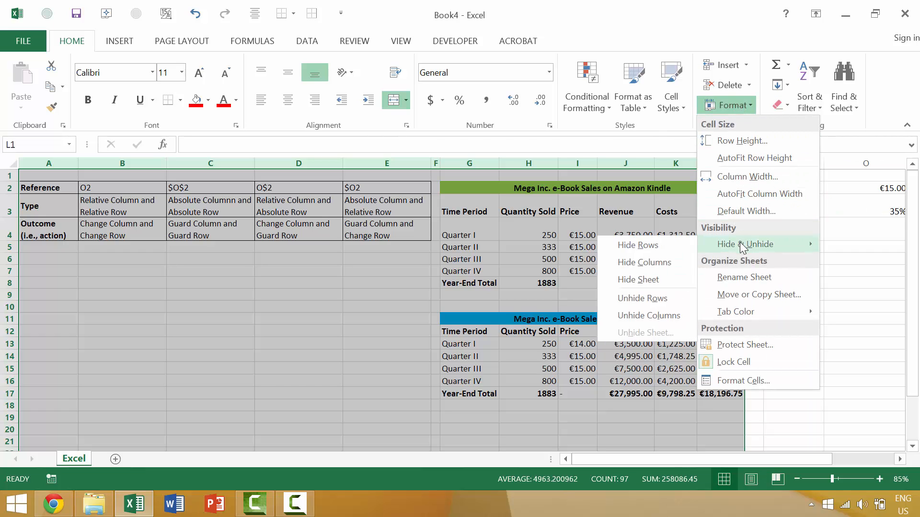
left_click(671, 262)
left_click(131, 247)
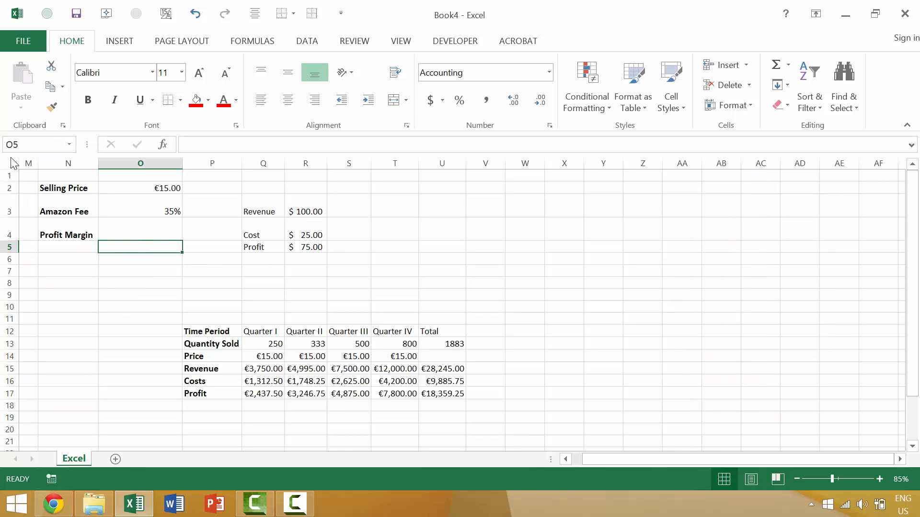
Select the entire sheet with the hidden columns and fill it with standard light blue
key("ctrl+a")
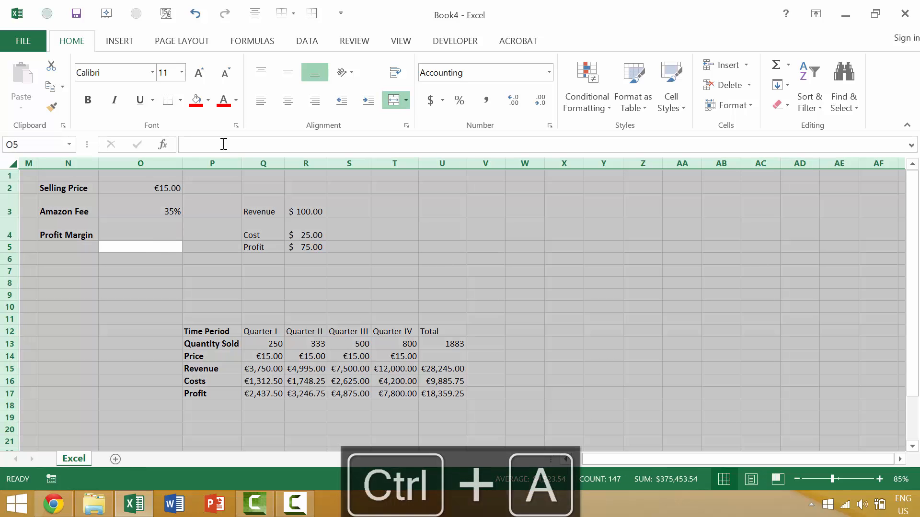
left_click(209, 101)
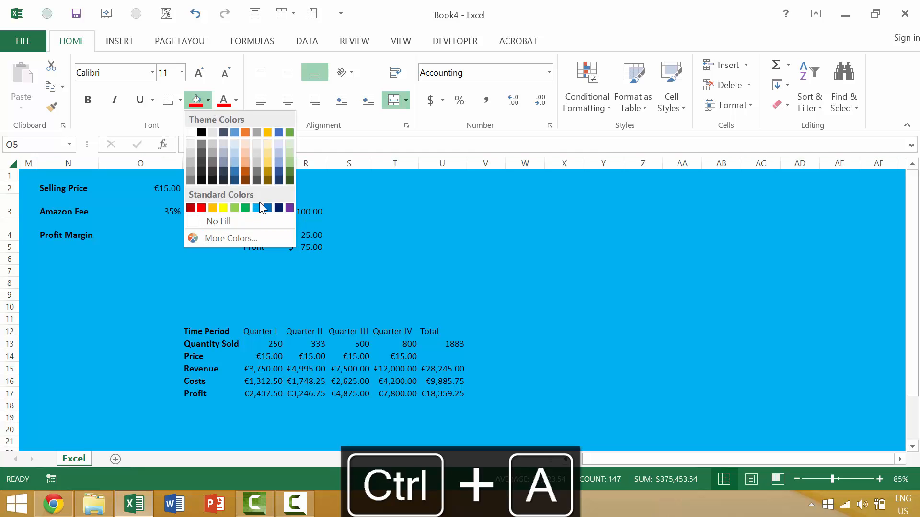
left_click(260, 207)
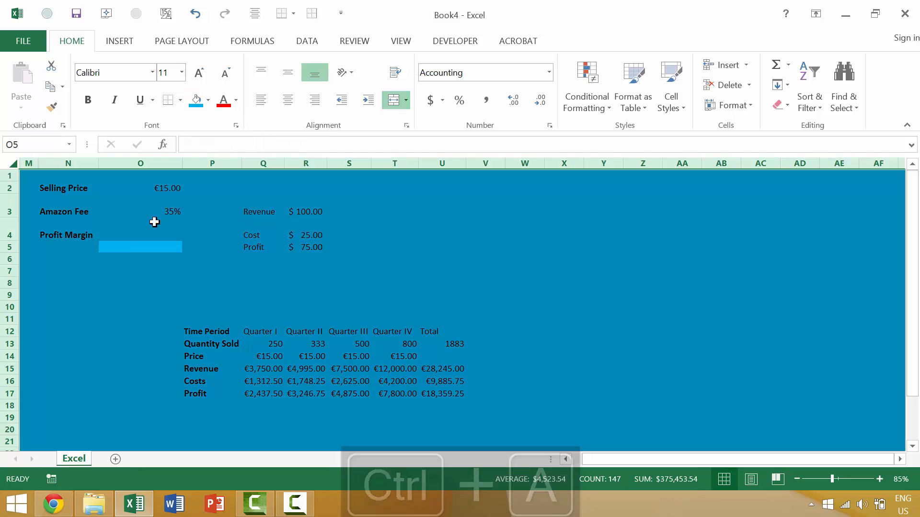
left_click_drag(139, 231, 54, 174)
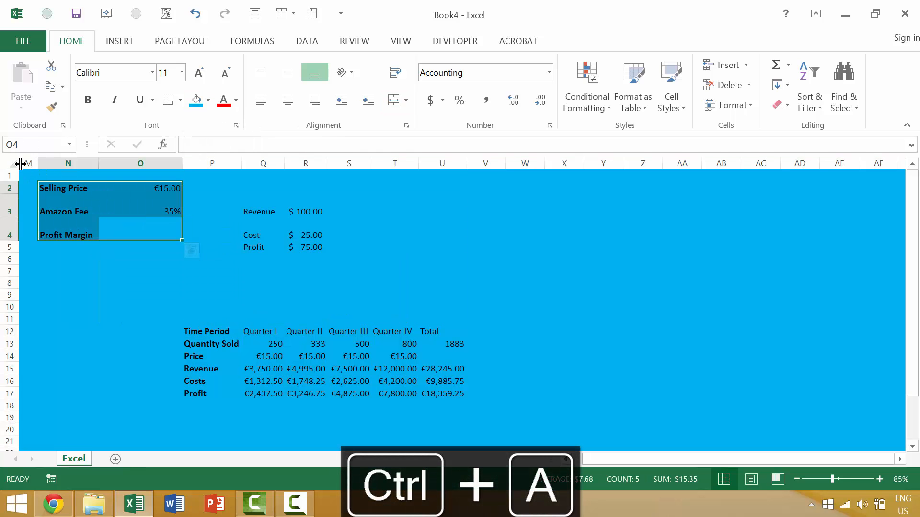
Select the entire sheet and unhide the hidden columns A to L
left_click(13, 160)
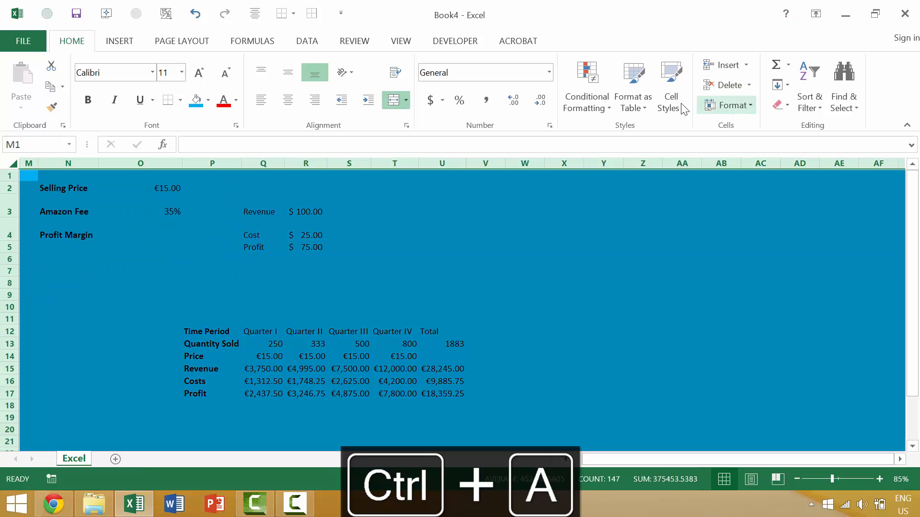
left_click(735, 106)
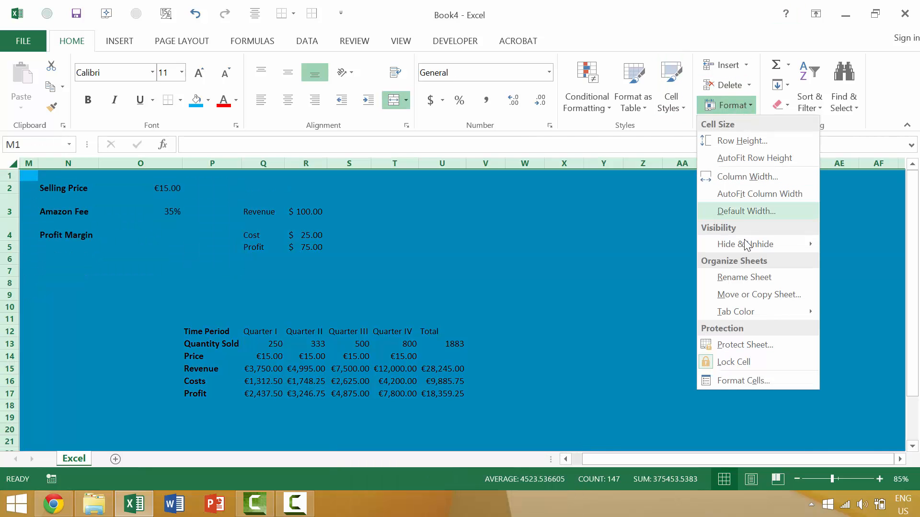
mouse_move(745, 246)
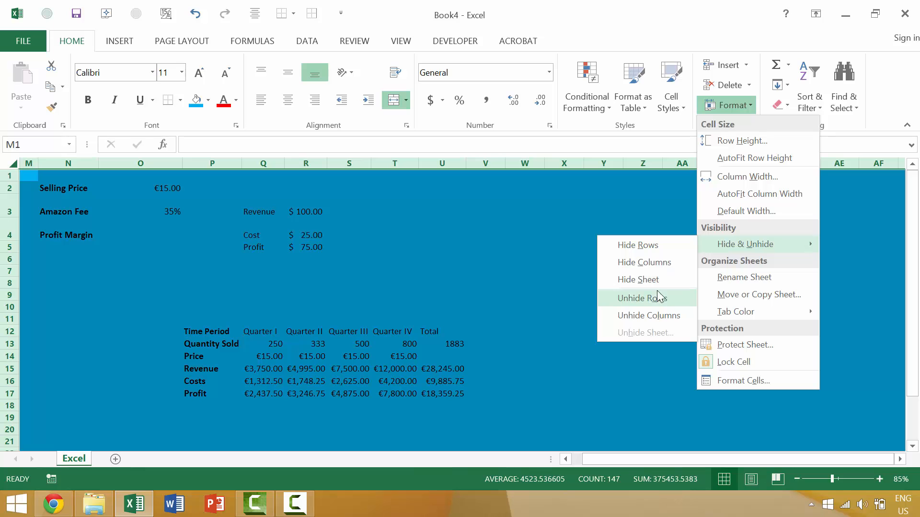
left_click(668, 317)
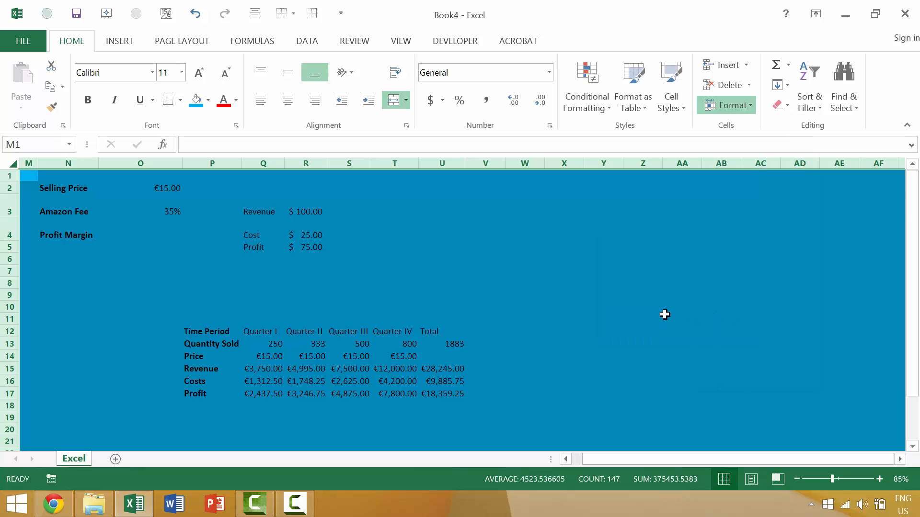
left_click(318, 307)
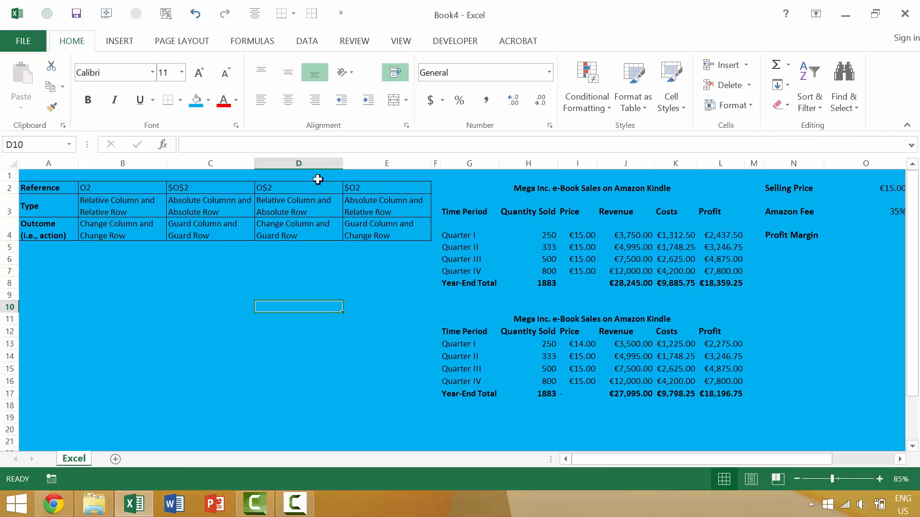
Try to hide the rows while columns A to E are selected, and undo it
left_click(417, 162)
left_click(62, 163, "shift")
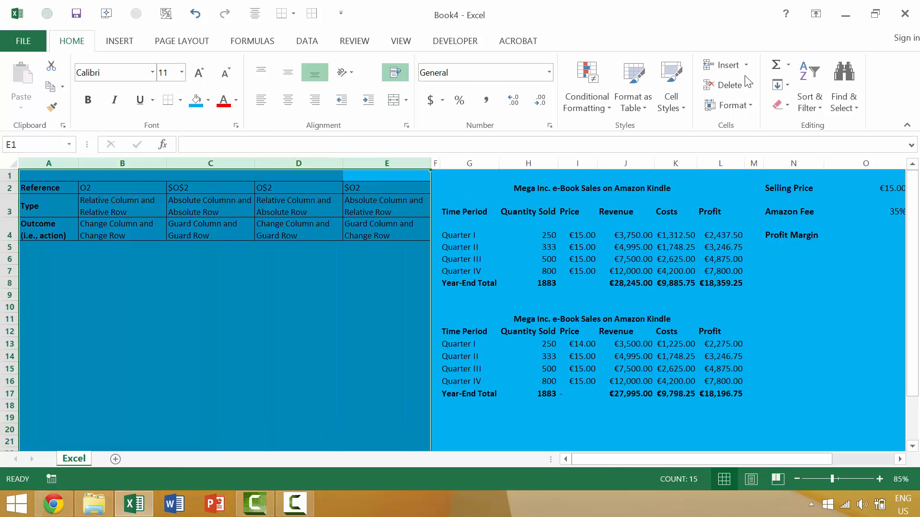
left_click(728, 105)
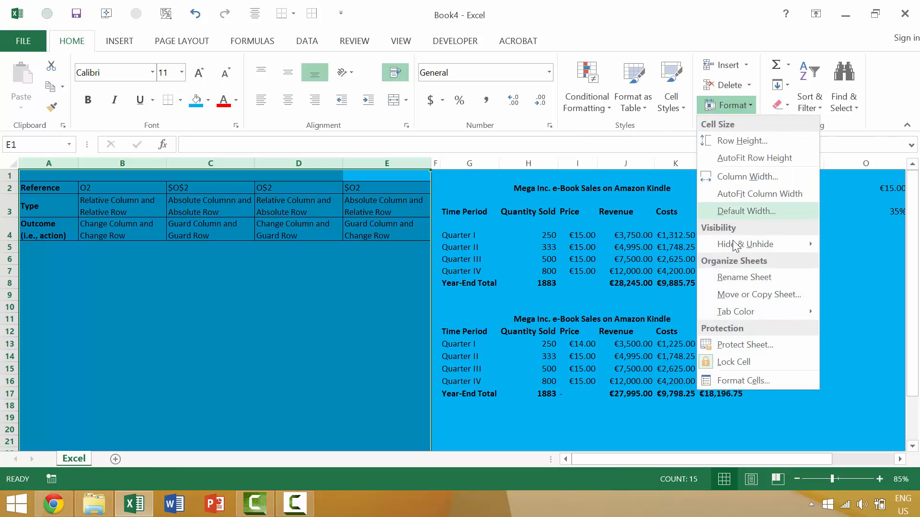
mouse_move(733, 245)
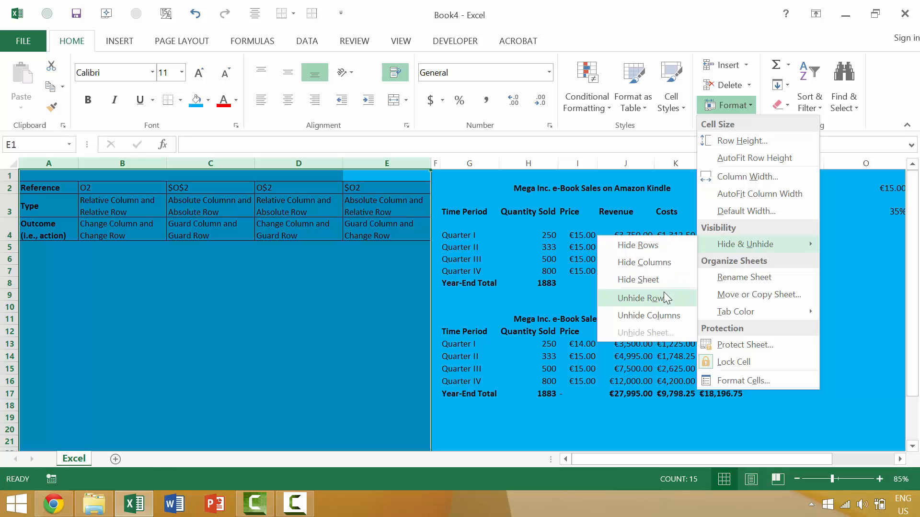
left_click(655, 242)
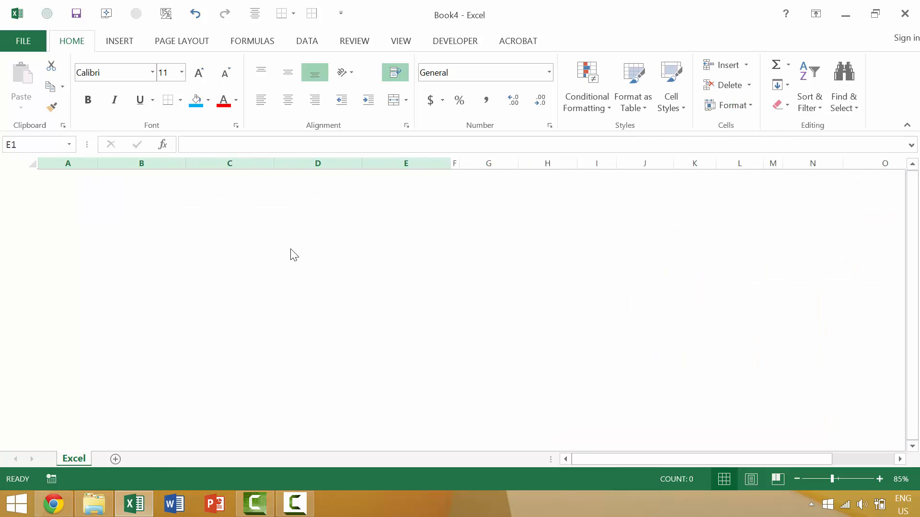
key("ctrl+z")
Hide columns A to E, which hold the cell reference table
left_click(412, 161)
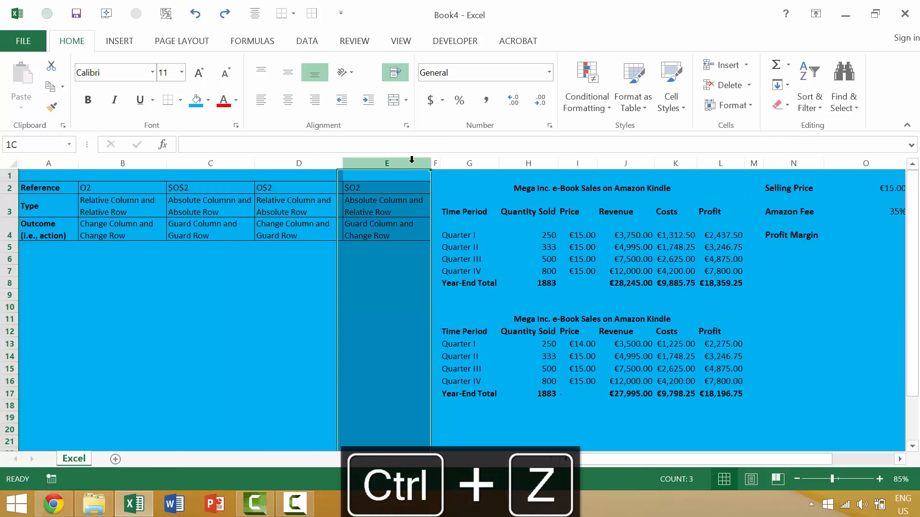
left_click(46, 162, "shift")
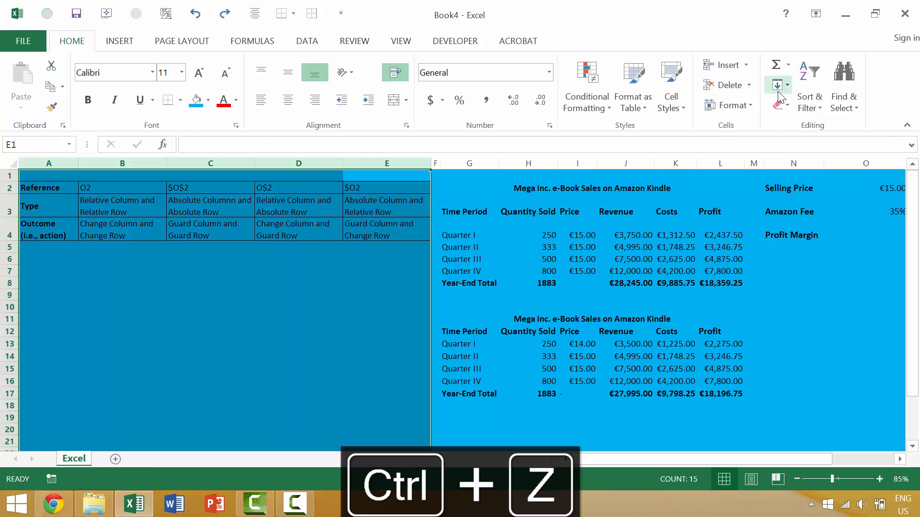
left_click(752, 110)
mouse_move(746, 255)
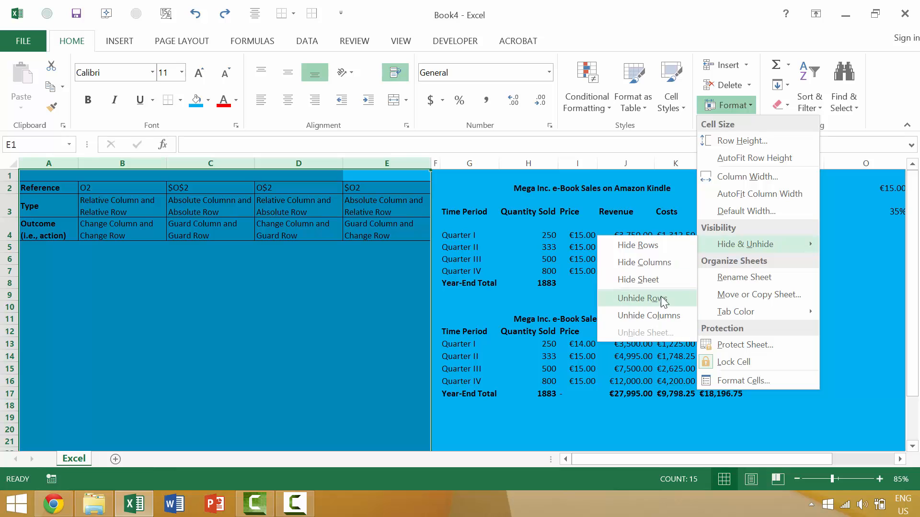
left_click(667, 262)
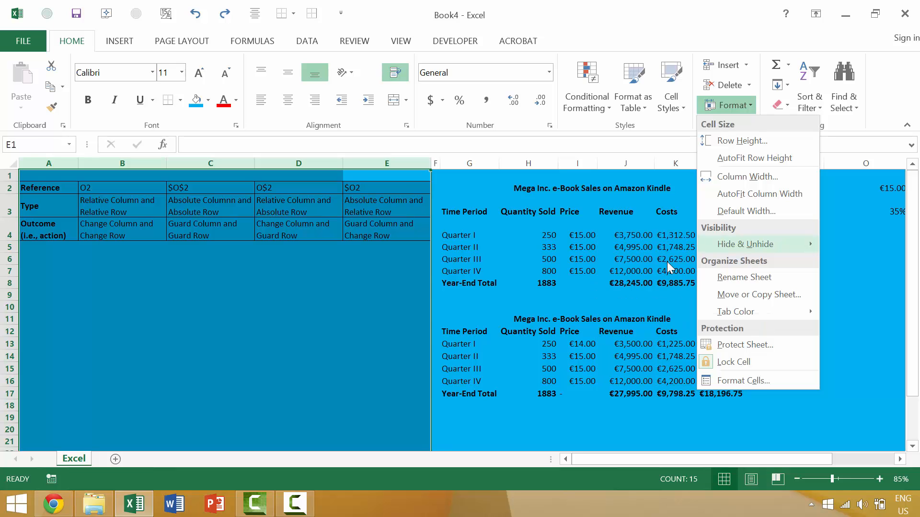
Select the whole upper e-book sales table, and the entire sheet from the empty cell N9
left_click(219, 259)
key("ctrl+a")
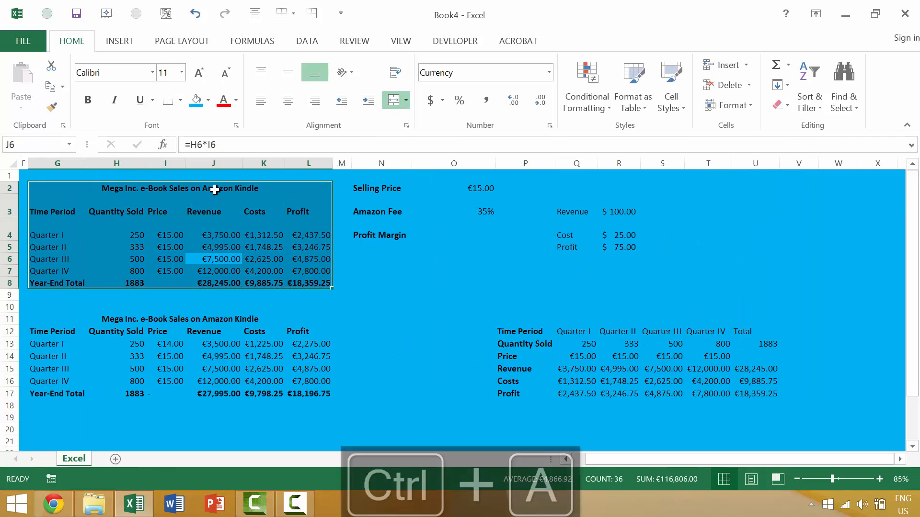
left_click(368, 294)
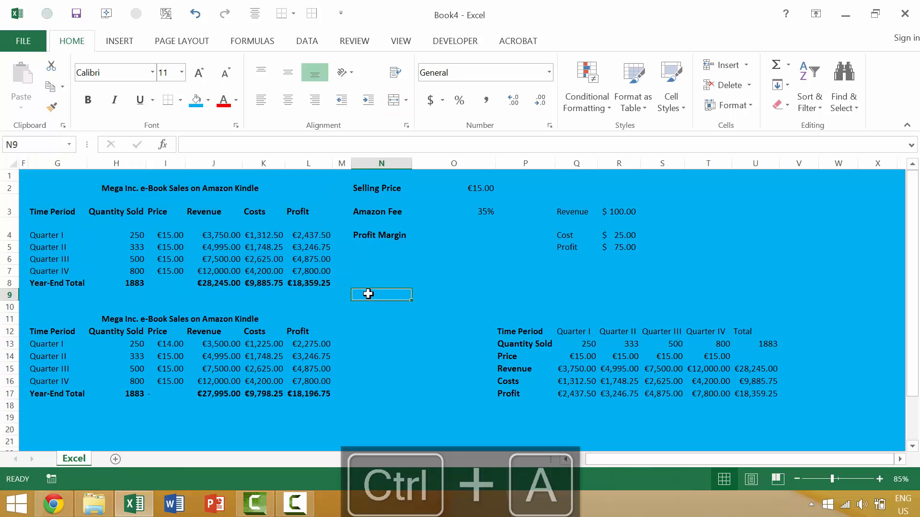
key("ctrl+a")
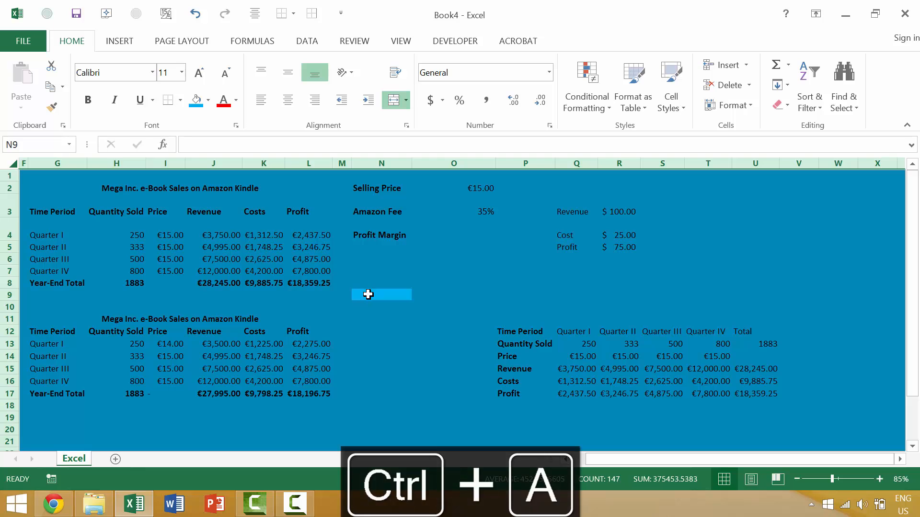
Select only the visible cells of the sheet, remove their fill and set their font colour to red
left_click(368, 294)
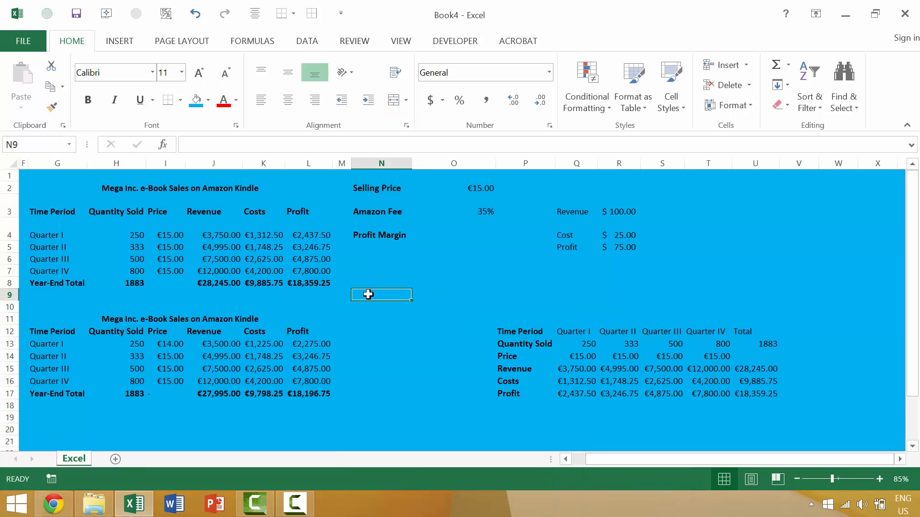
key("alt+semicolon")
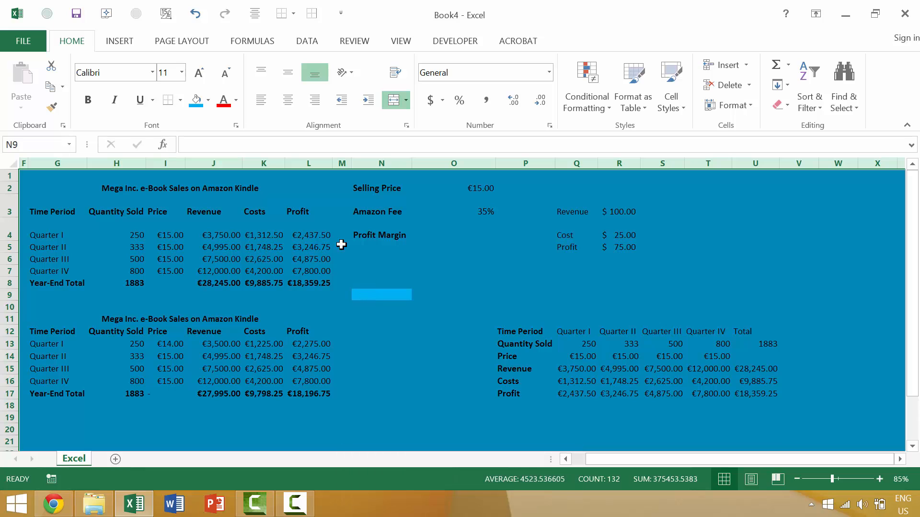
left_click(208, 100)
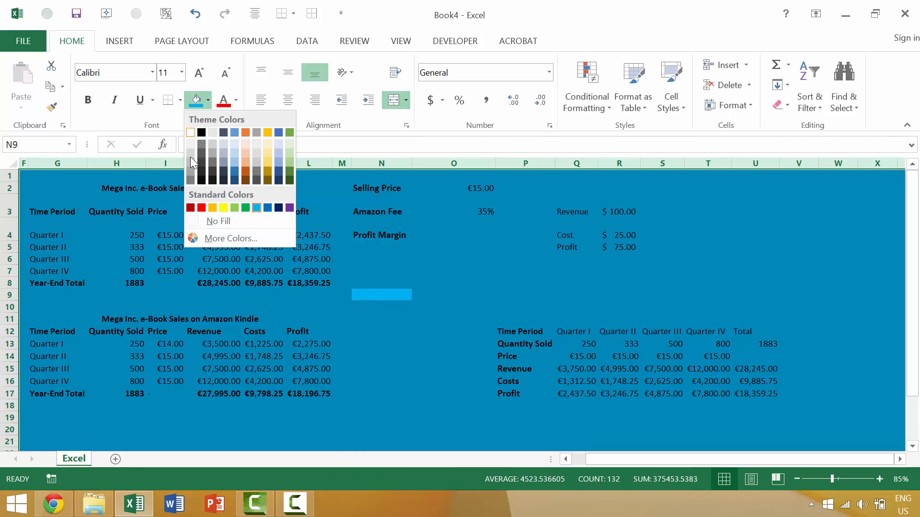
left_click(220, 221)
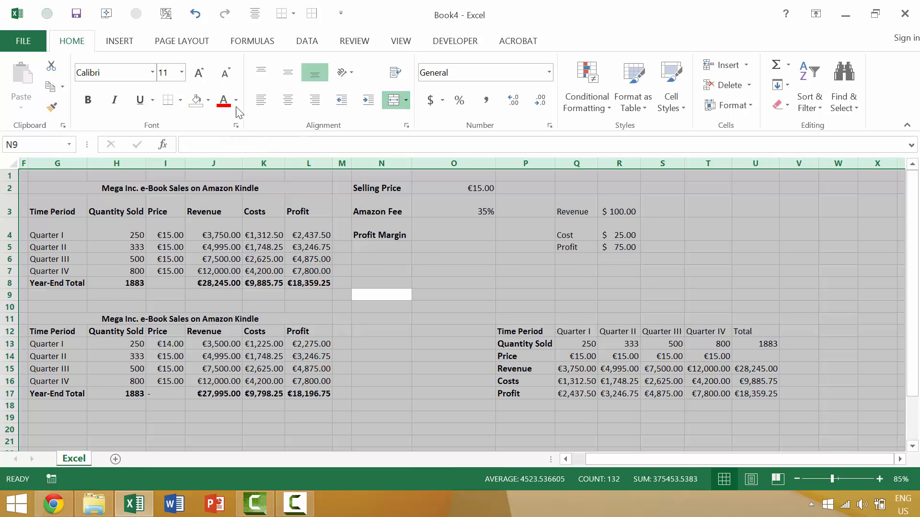
left_click(222, 100)
left_click(261, 260)
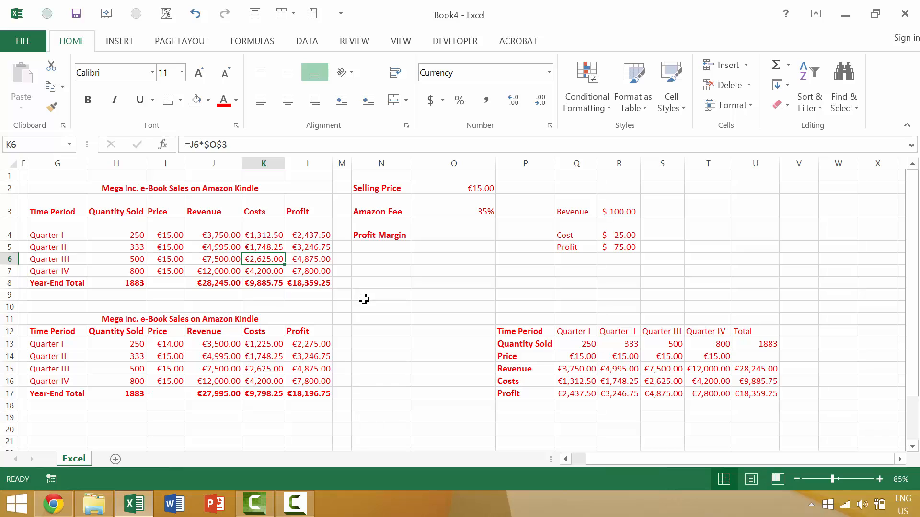
Select the entire sheet and unhide the hidden columns A to E
left_click(22, 162)
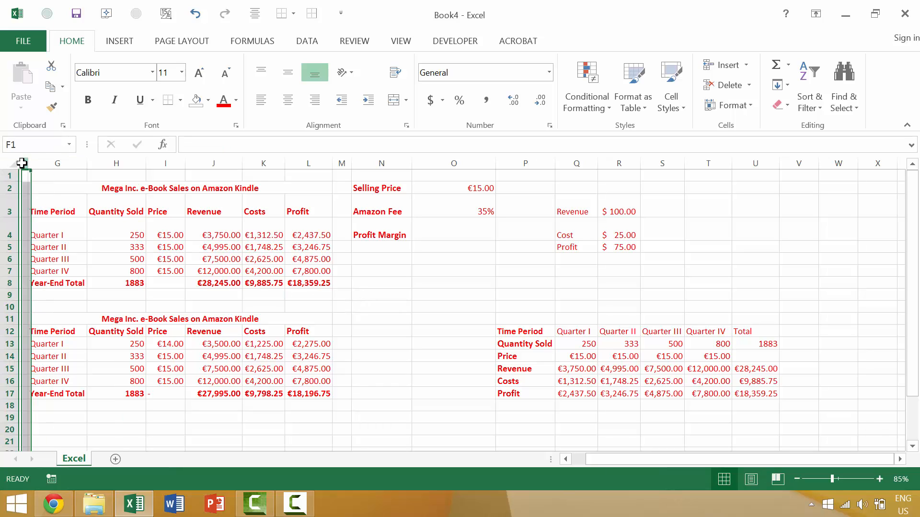
left_click(370, 294)
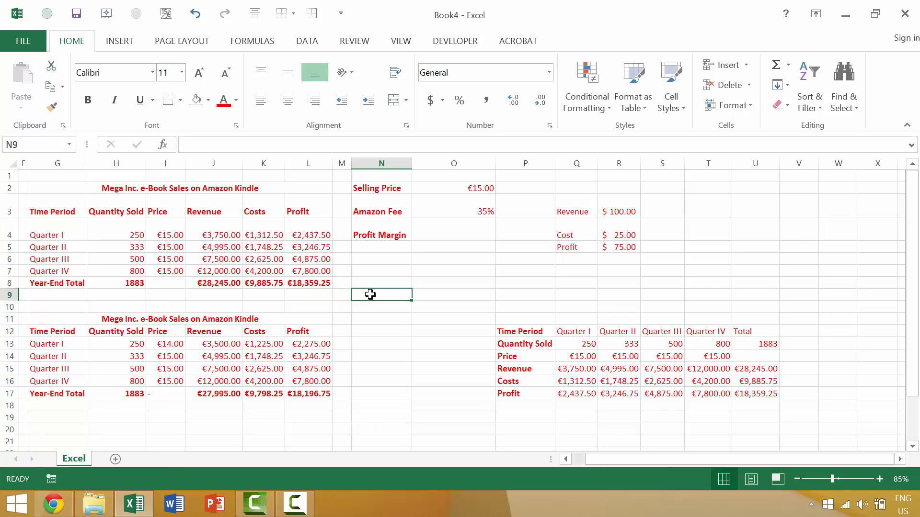
key("alt+semicolon")
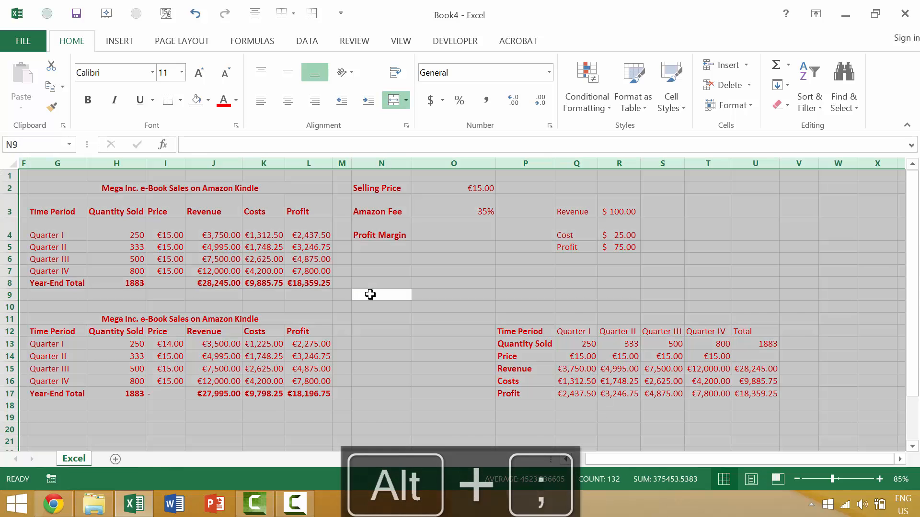
key("ctrl+a")
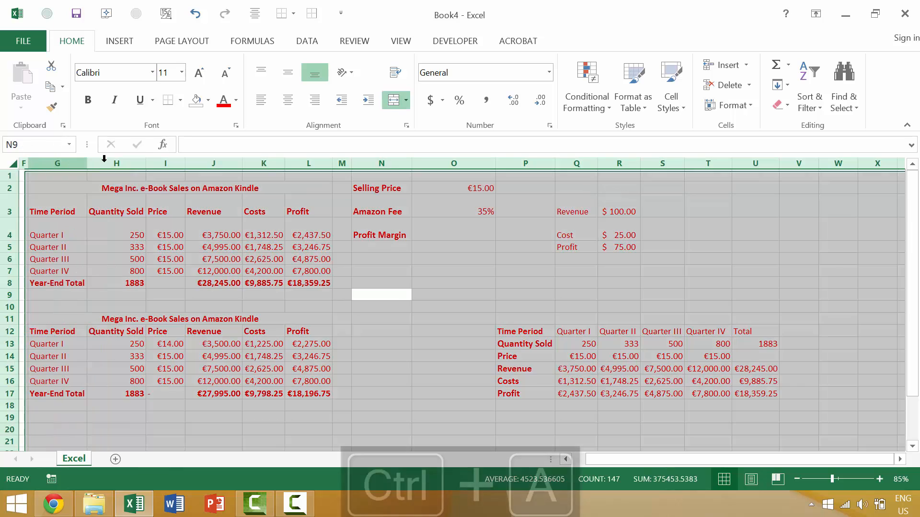
left_click(753, 104)
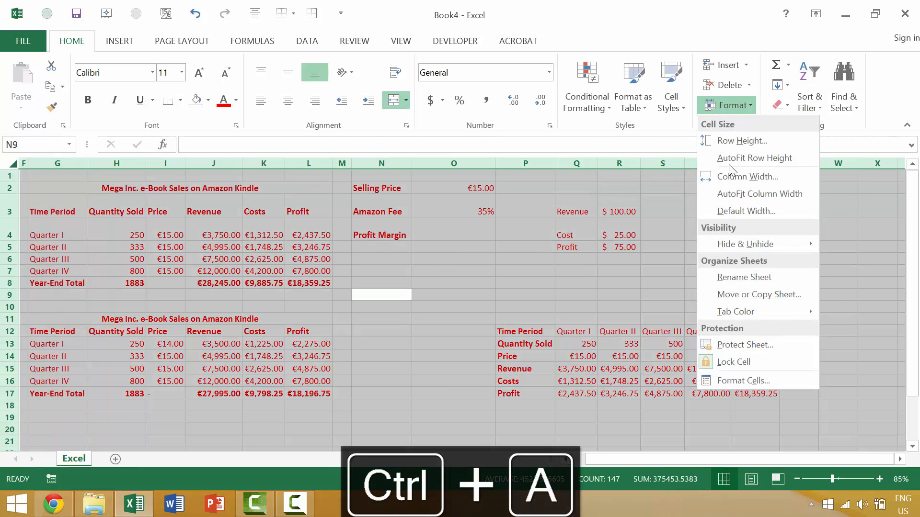
mouse_move(737, 239)
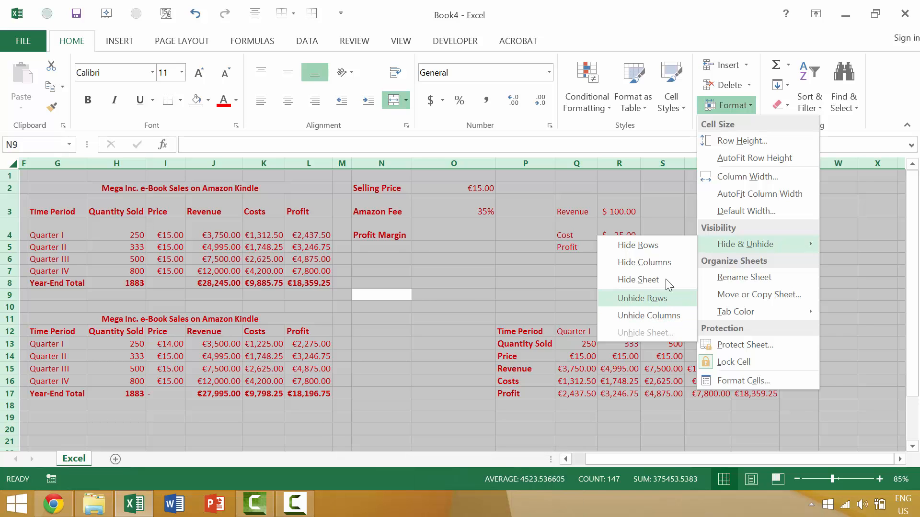
left_click(664, 314)
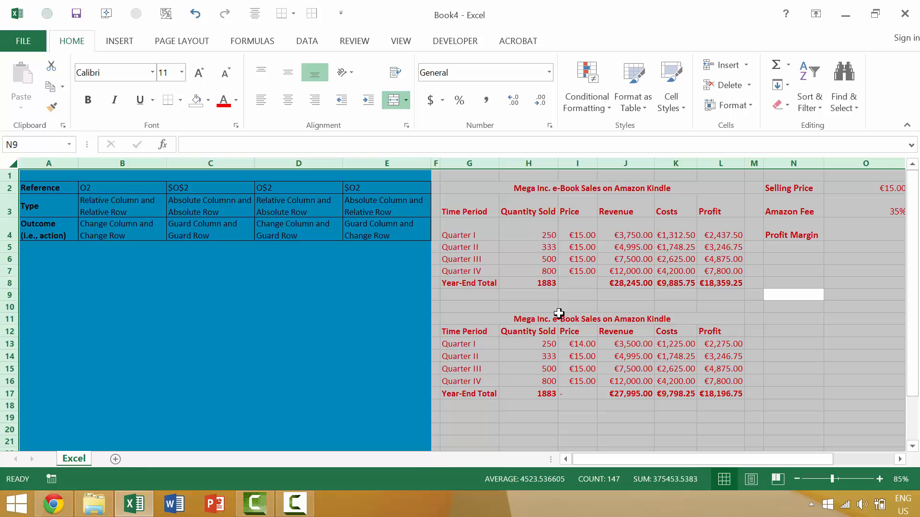
left_click(181, 375)
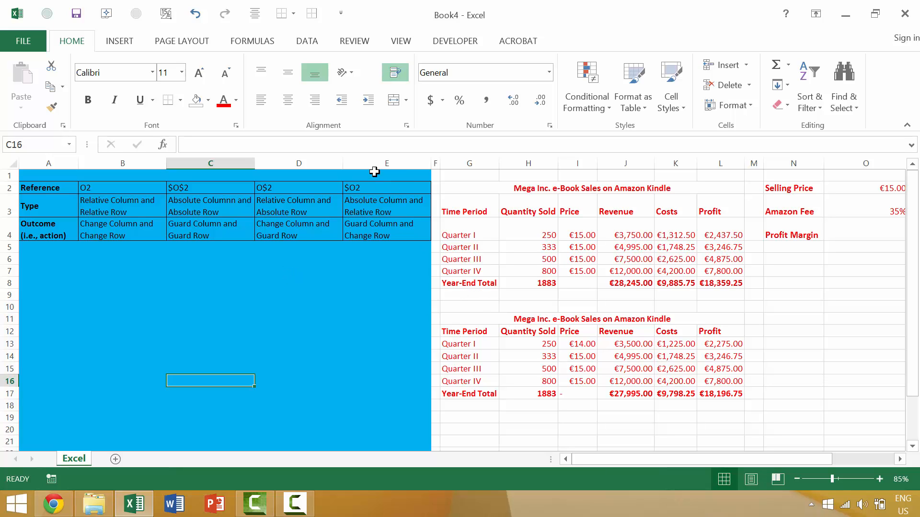
Hide columns E to G, between the reference table and the Quantity Sold column
left_click_drag(378, 163, 474, 163)
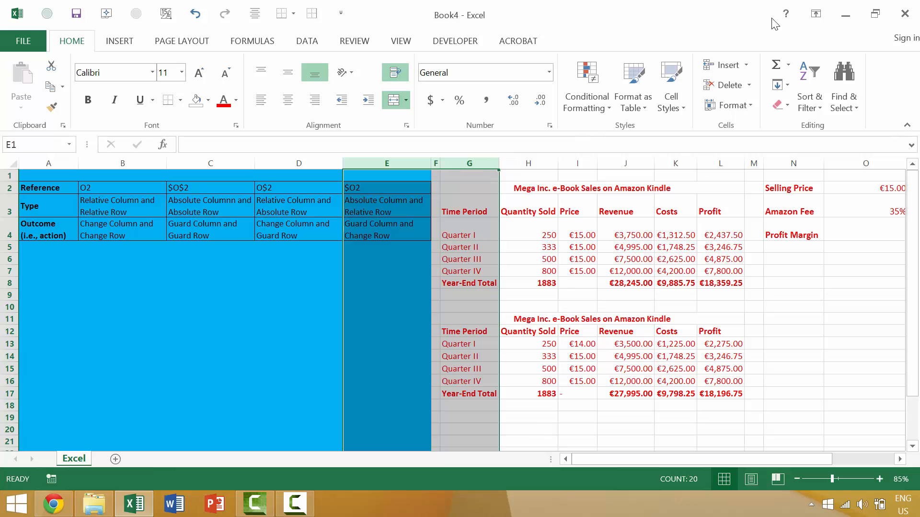
left_click(848, 98)
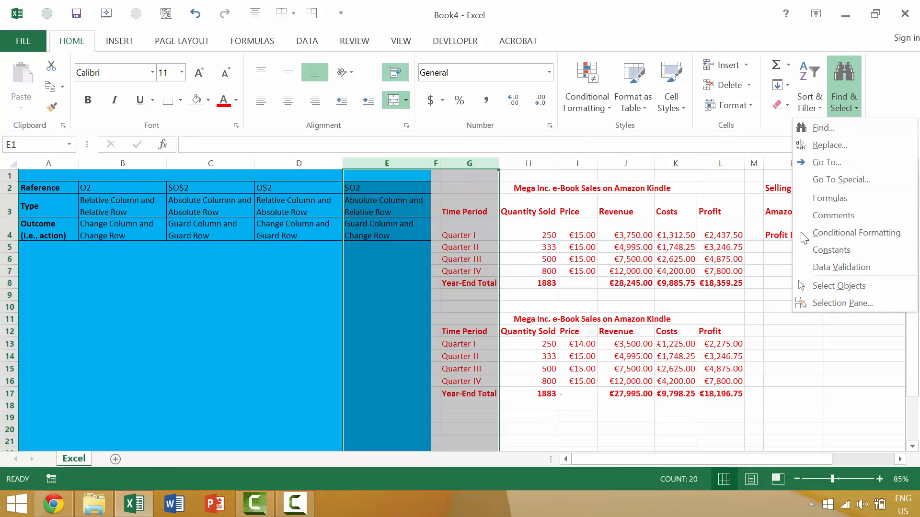
left_click(734, 108)
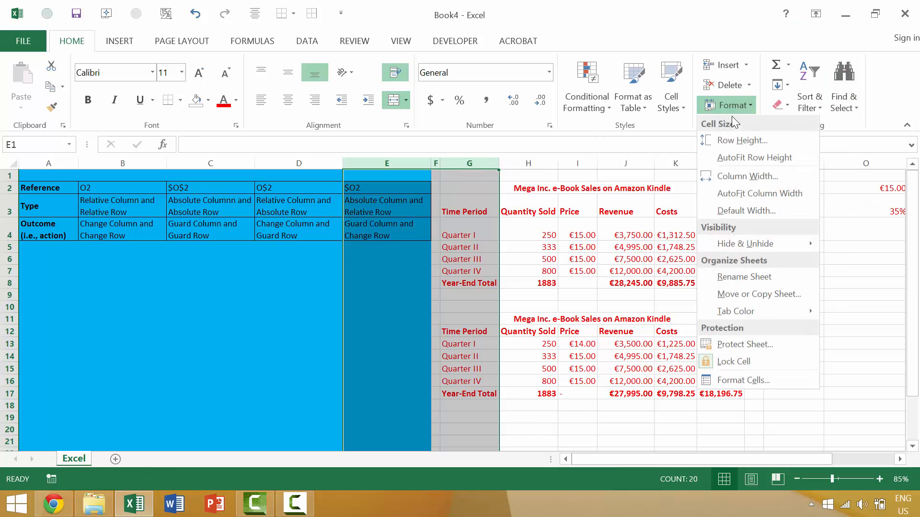
mouse_move(766, 244)
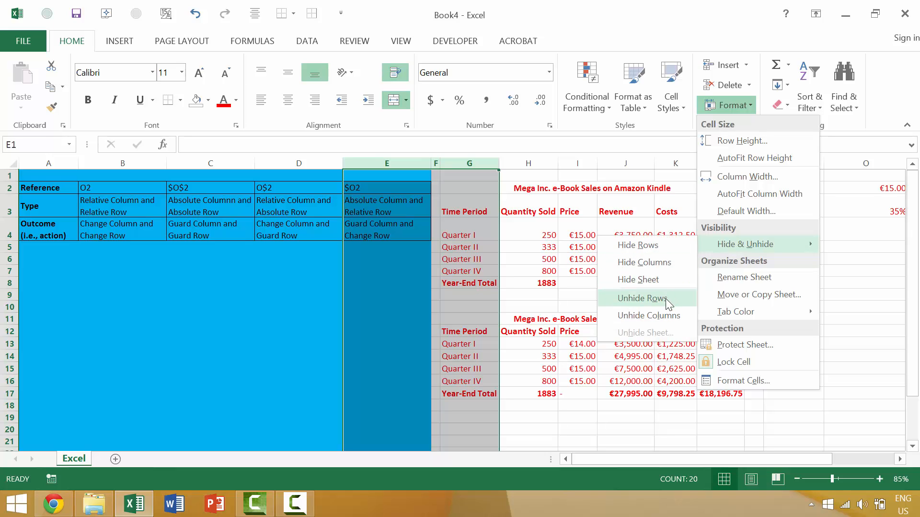
left_click(670, 259)
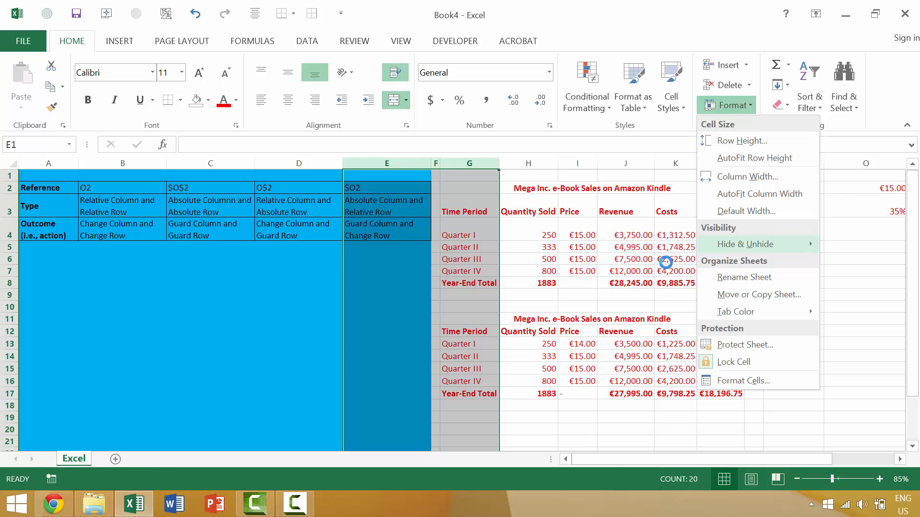
Select the entire sheet including the hidden columns and remove its fill
left_click(265, 343)
key("ctrl+a")
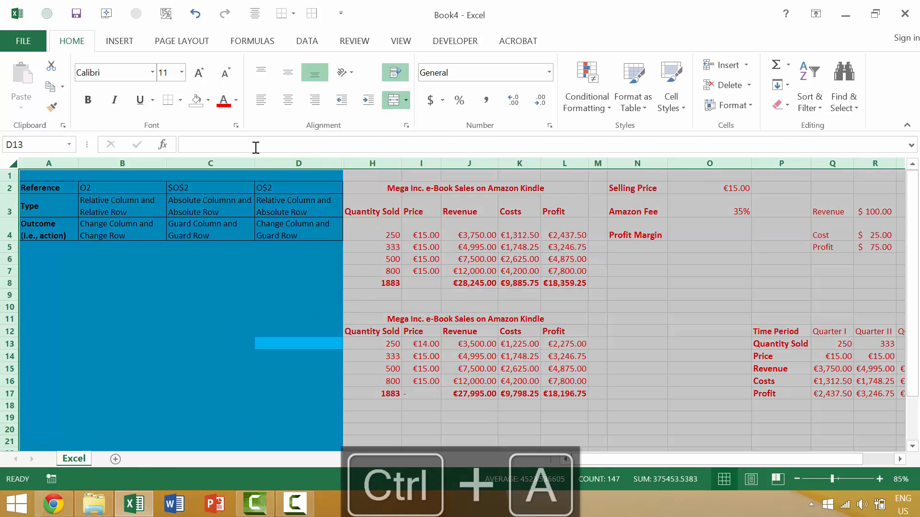
left_click(236, 101)
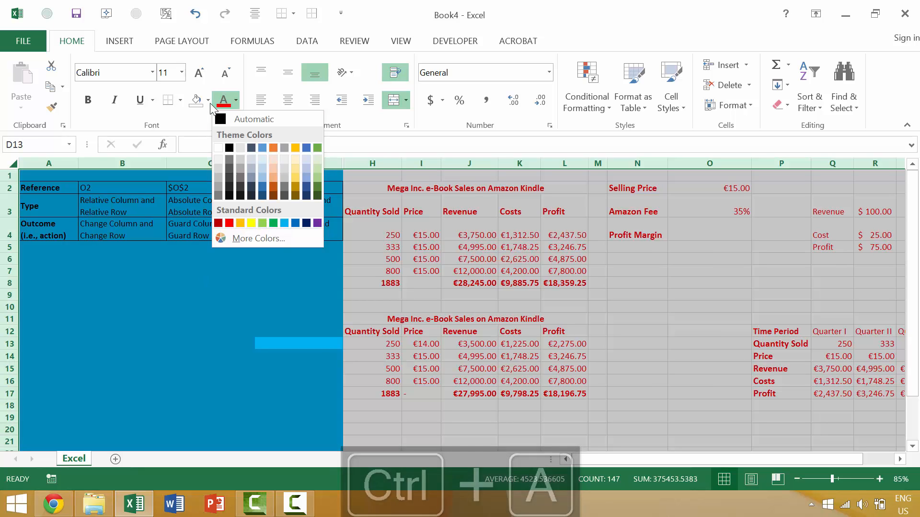
left_click(197, 100)
Try a standard yellow fill on the entire sheet and reveal the hidden column beside column D, and undo both
left_click(209, 100)
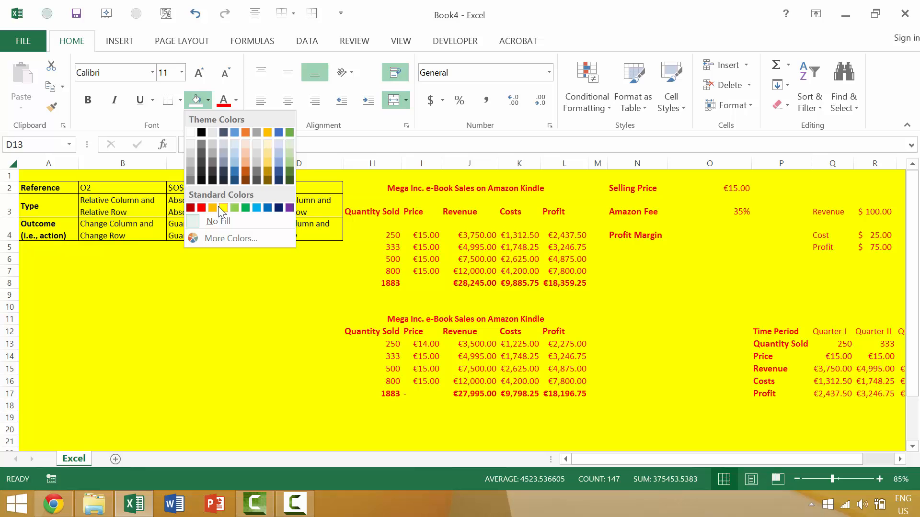
left_click(223, 207)
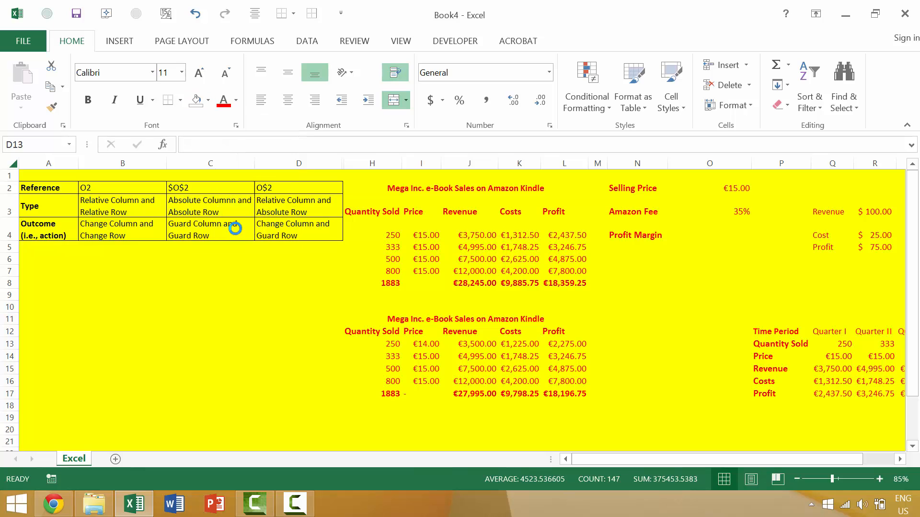
left_click(364, 343)
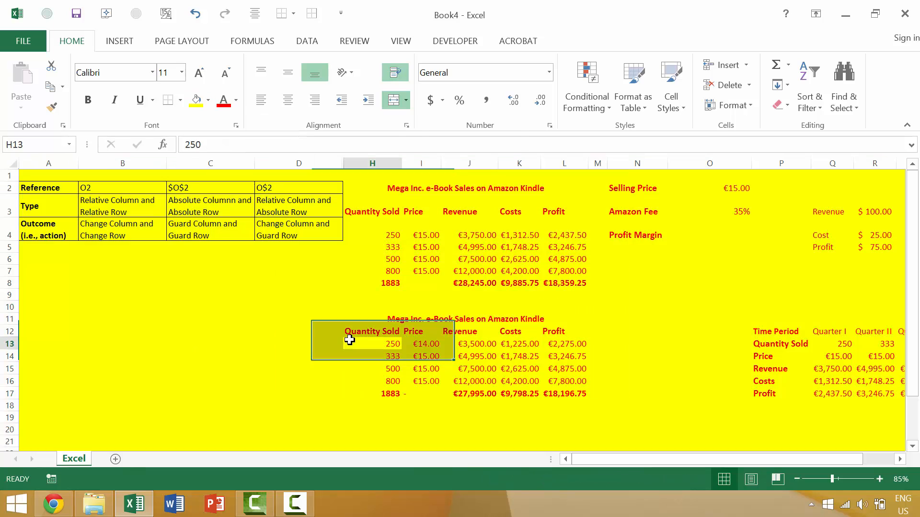
double_click(344, 164)
key("ctrl+z")
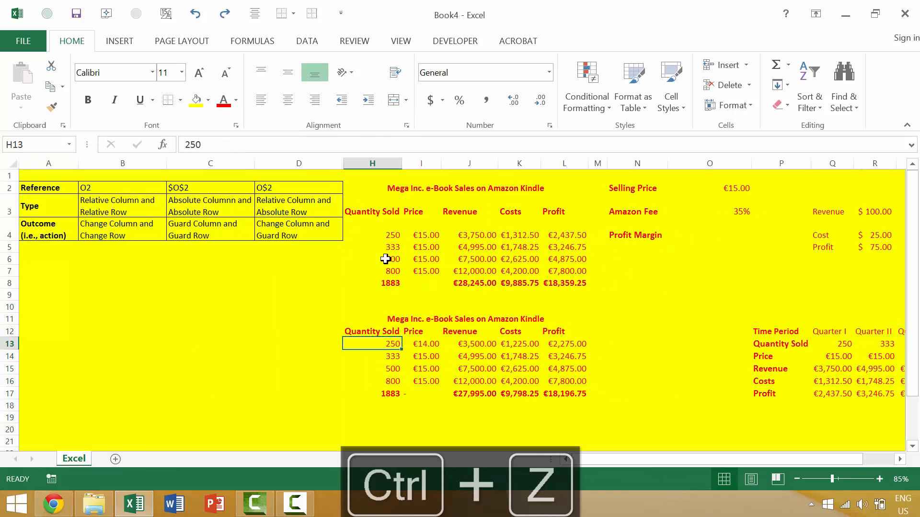
key("ctrl+z")
Select only the visible cells of the sheet, leaving out the hidden columns, and fill them with yellow
left_click(366, 294)
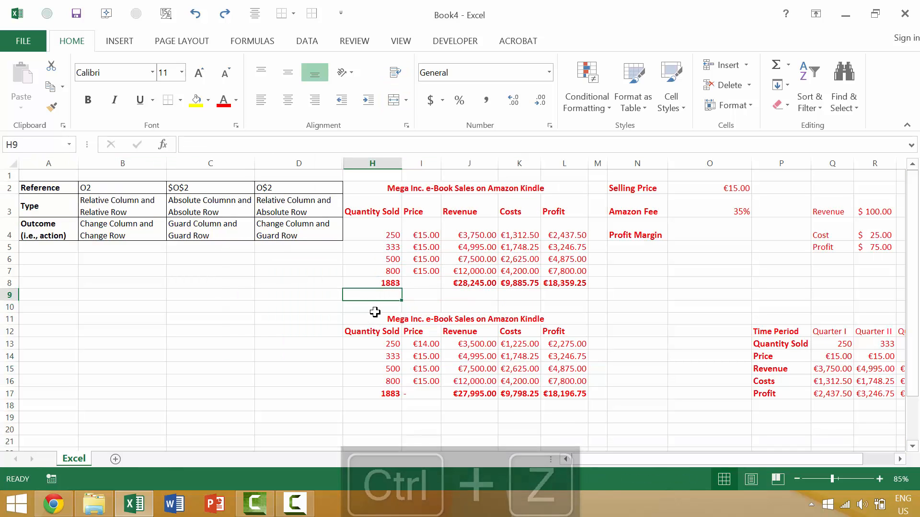
key("alt+semicolon")
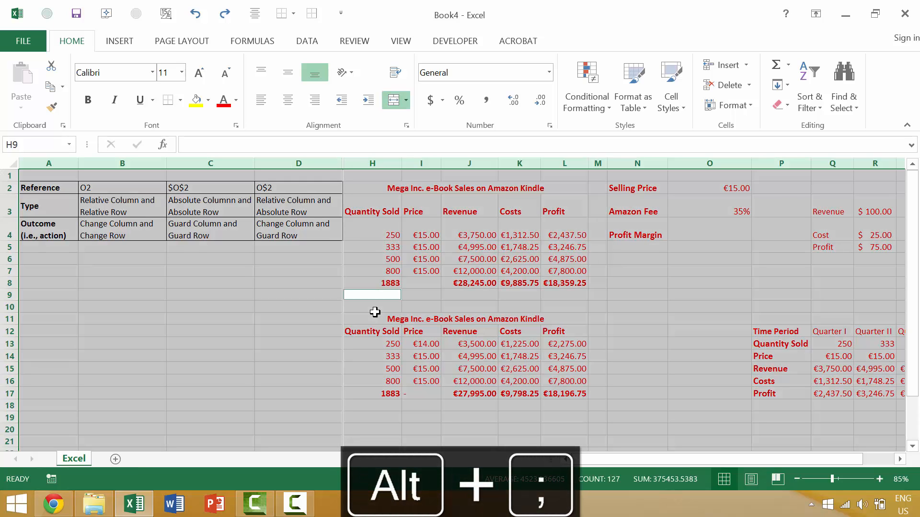
left_click(195, 100)
left_click(288, 232)
Reveal the hidden column G beside column D, and widen column D
double_click(343, 162)
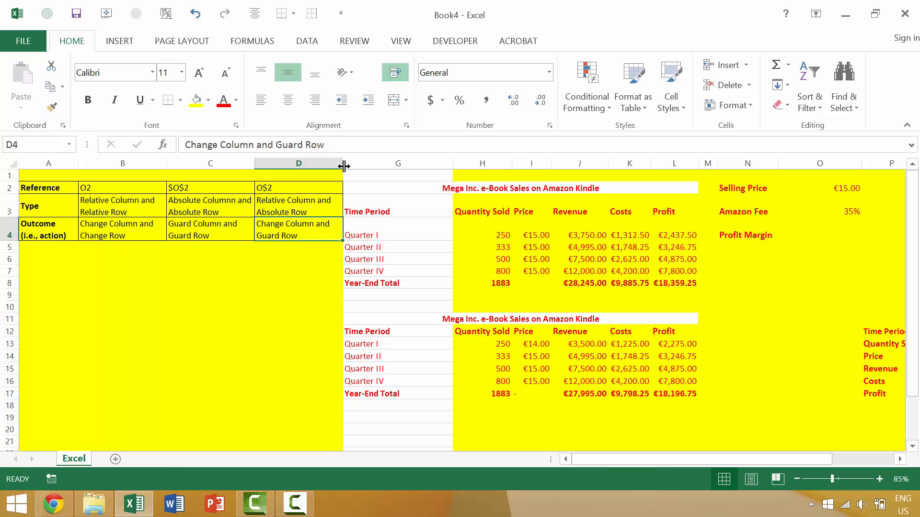
left_click_drag(346, 166, 389, 165)
left_click(390, 165)
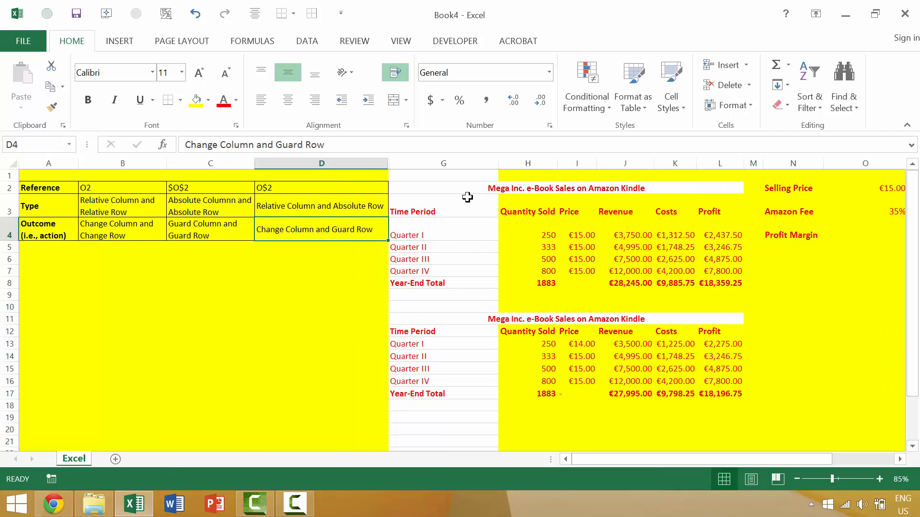
Unhide all remaining hidden columns across the entire sheet, and clear the whole-sheet selection by selecting an empty cell in column E
key("ctrl+a")
key("ctrl+a")
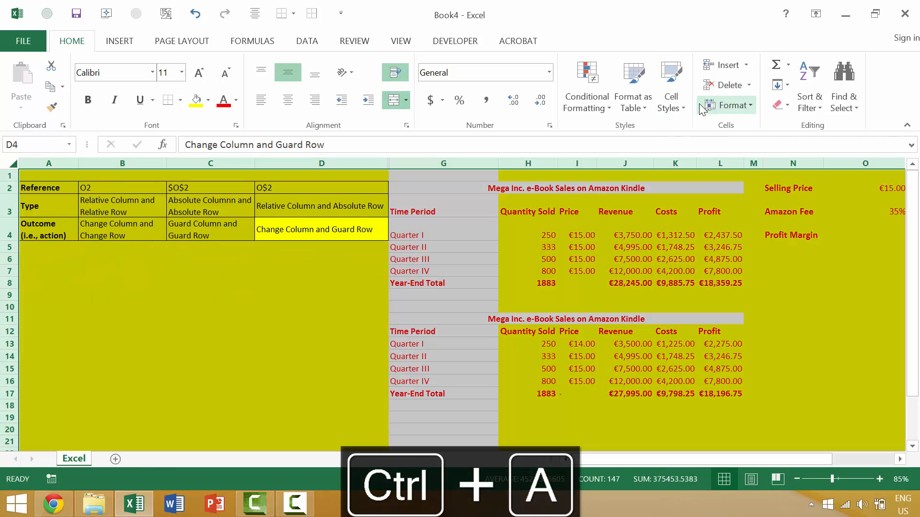
left_click(731, 106)
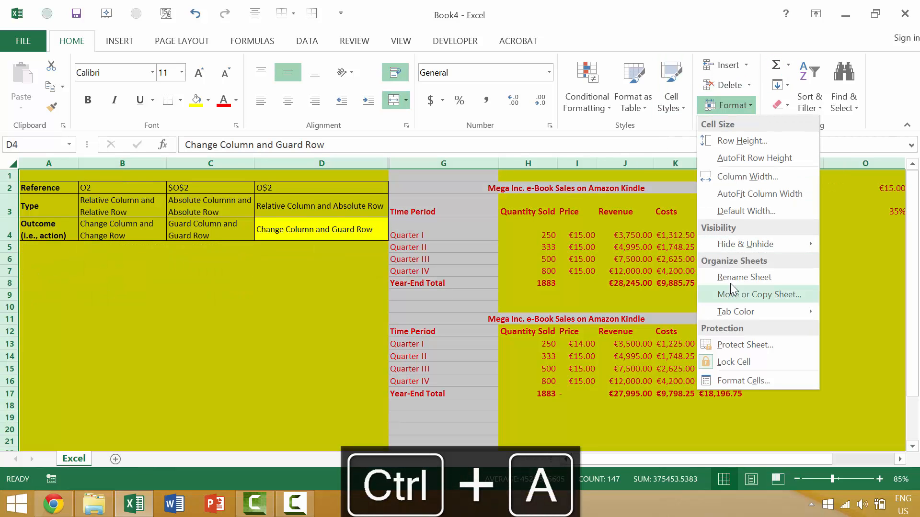
mouse_move(712, 244)
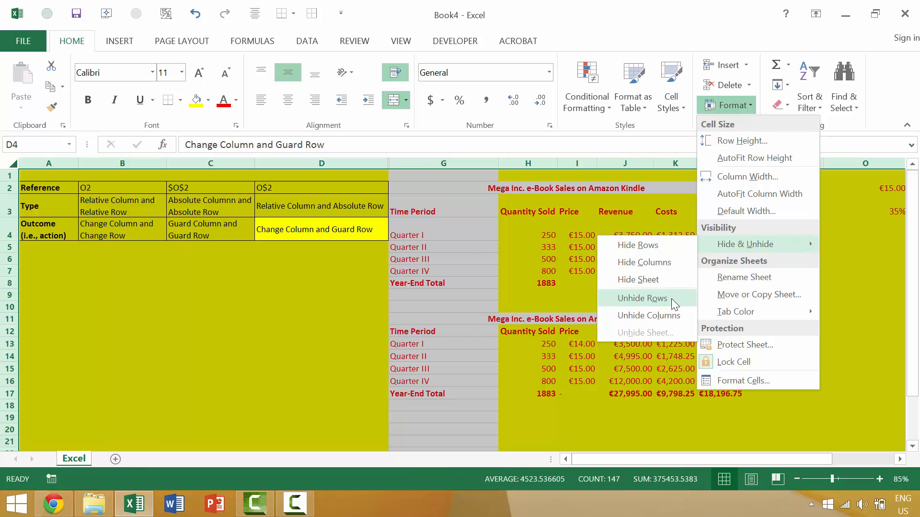
left_click(669, 314)
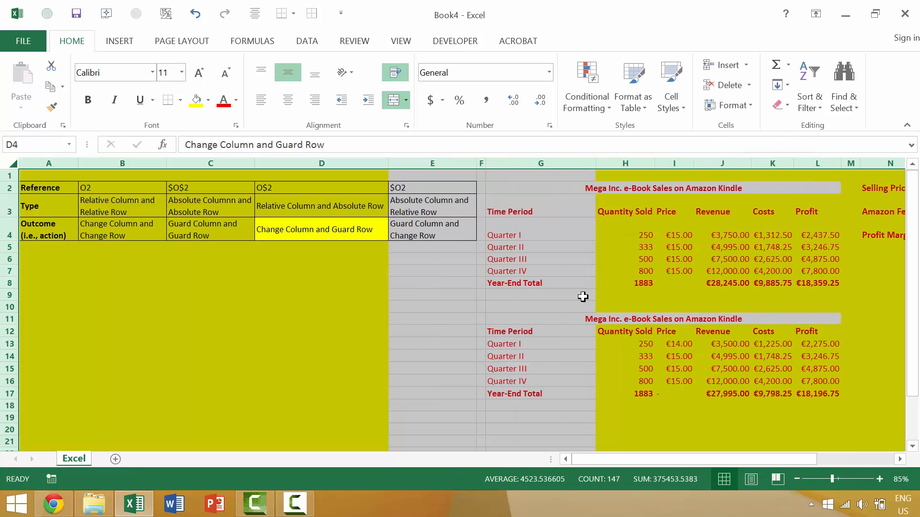
left_click(580, 305)
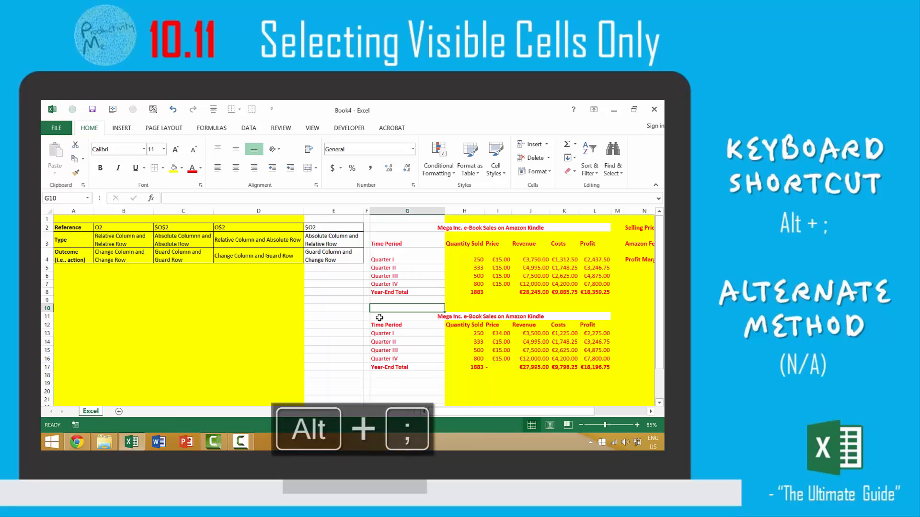
left_click(331, 324)
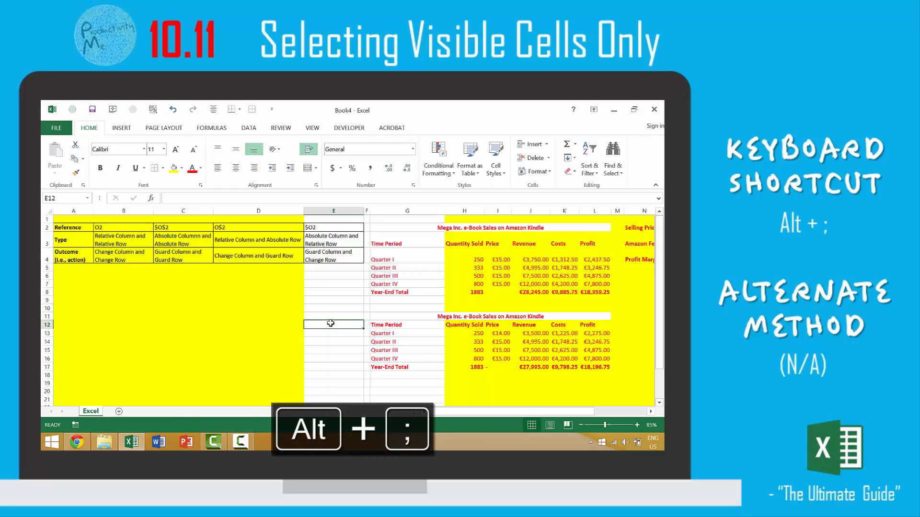